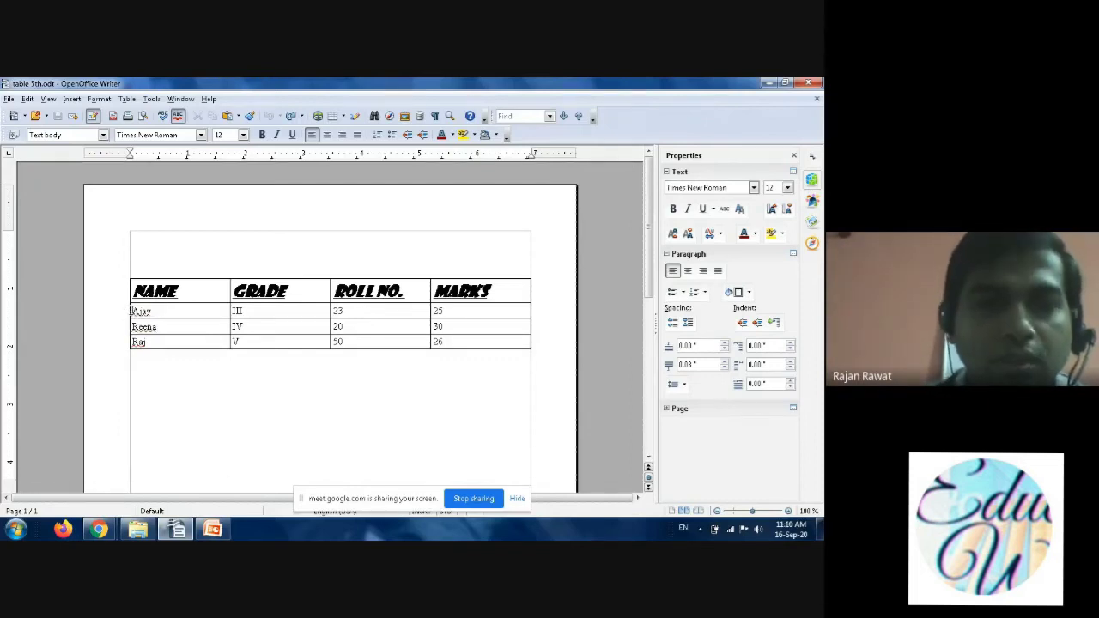
# Insert two rows after the first student's row (grade III) in the table
pyautogui.rightClick(131, 313)
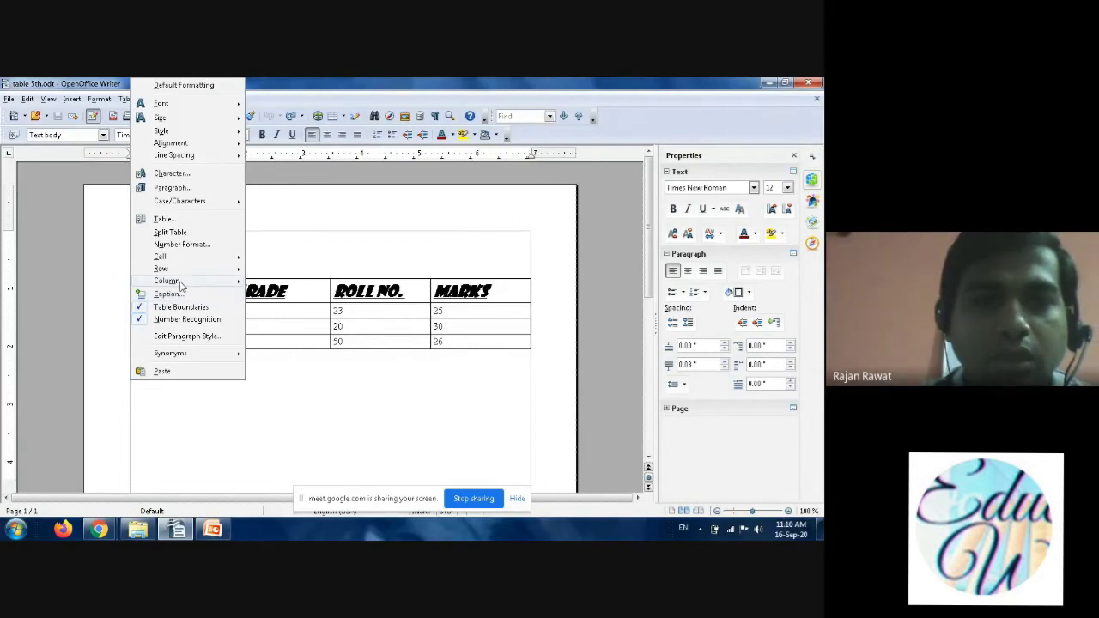
pyautogui.moveTo(193, 272)
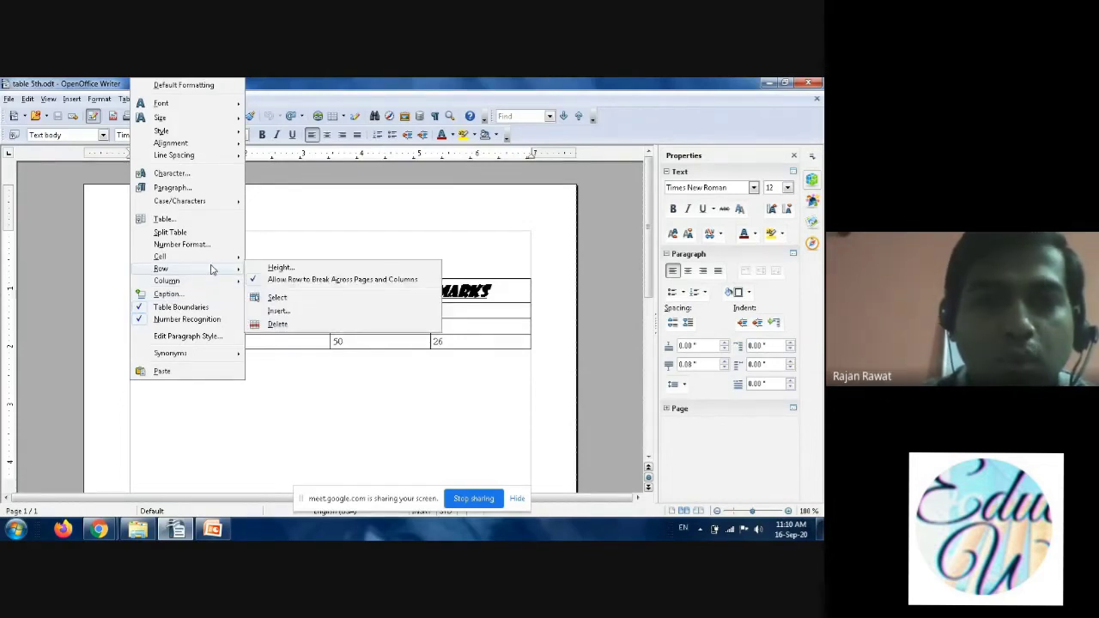
pyautogui.click(292, 312)
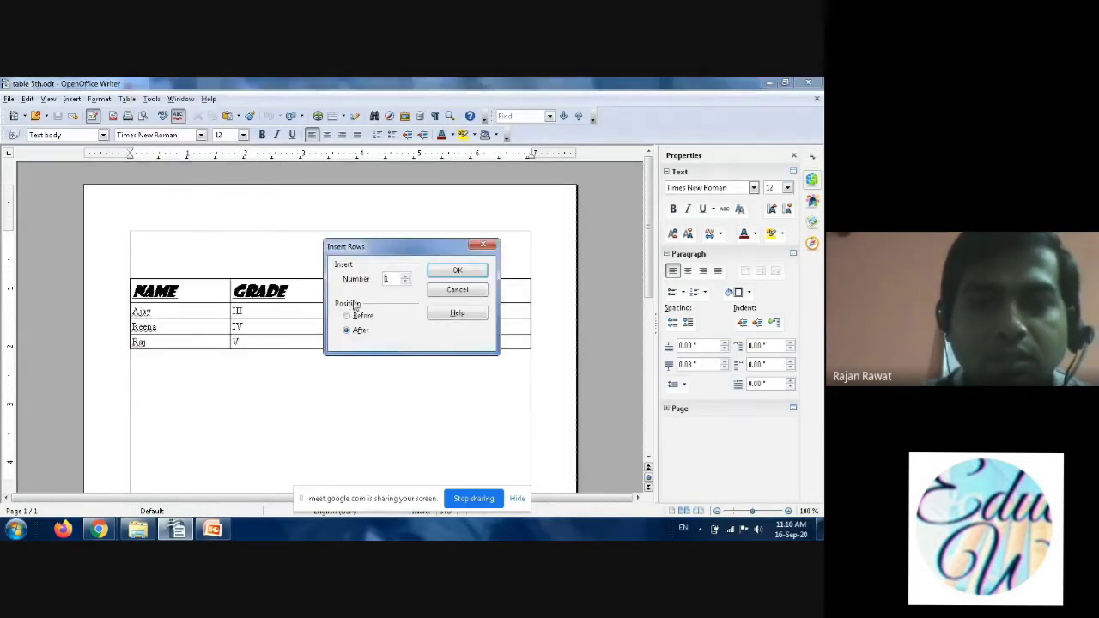
pyautogui.click(407, 277)
pyautogui.click(407, 278)
pyautogui.click(407, 277)
pyautogui.click(405, 282)
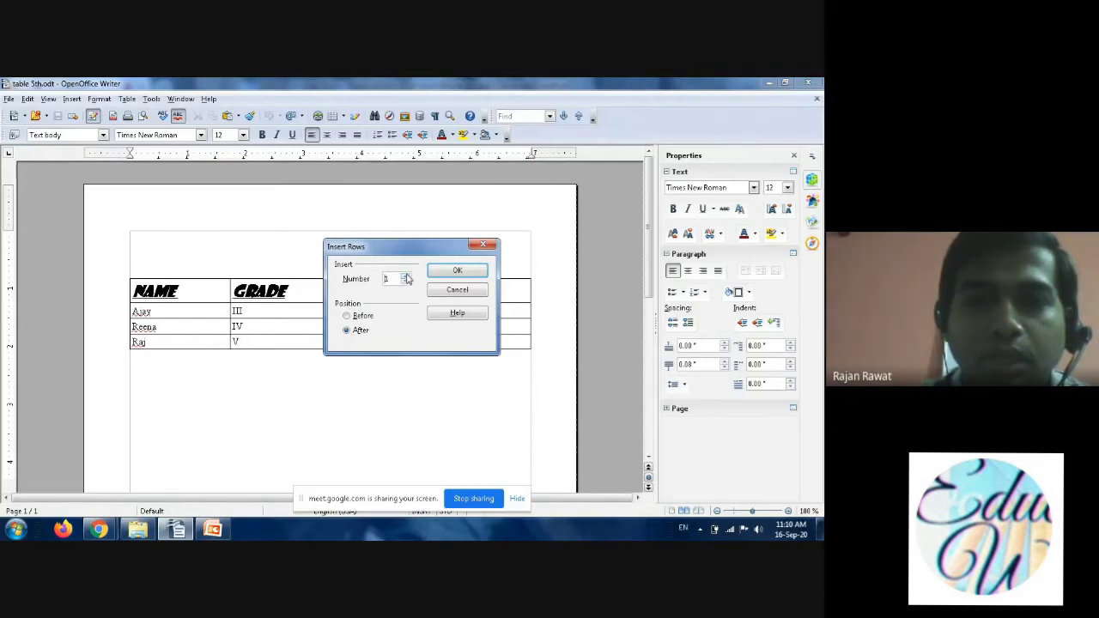
pyautogui.click(406, 278)
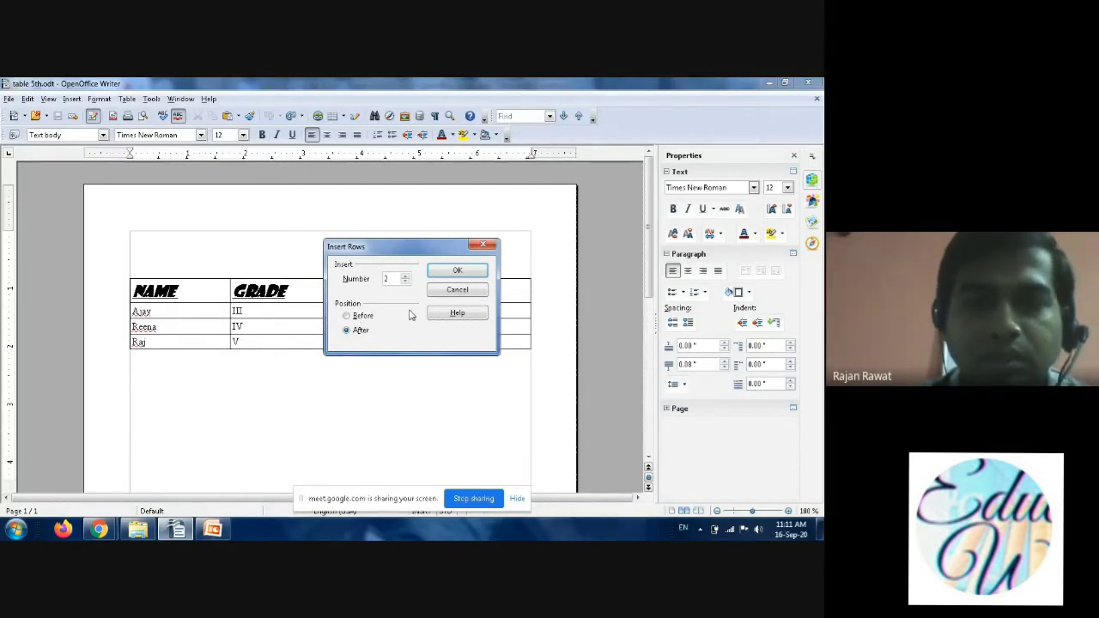
pyautogui.click(459, 271)
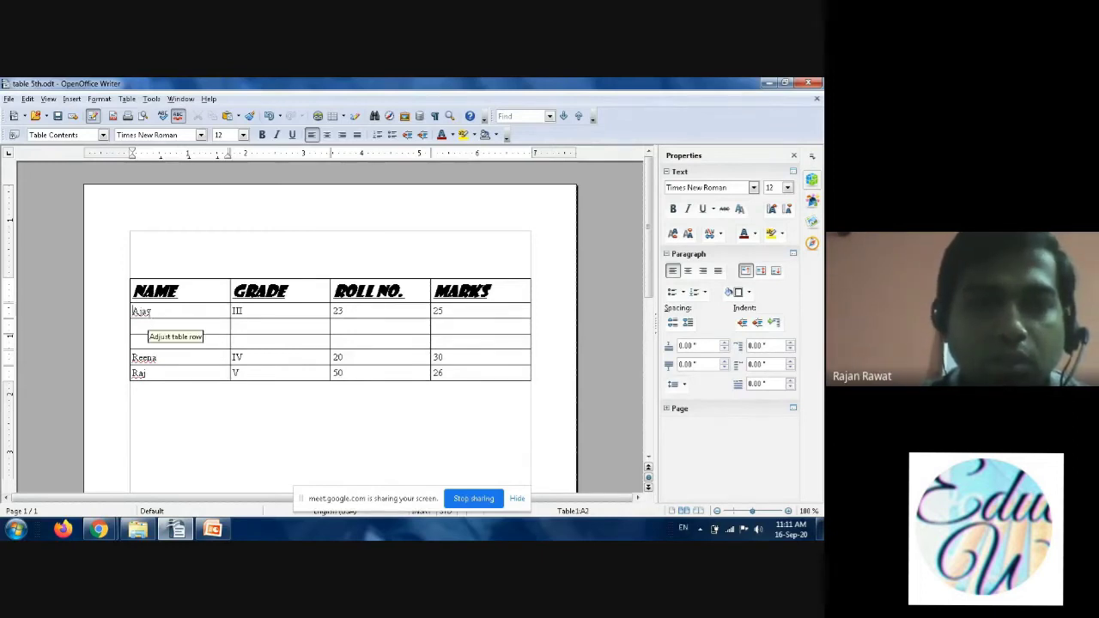
# Insert two rows before the first student's row (grade III), directly beneath the table header
pyautogui.rightClick(125, 311)
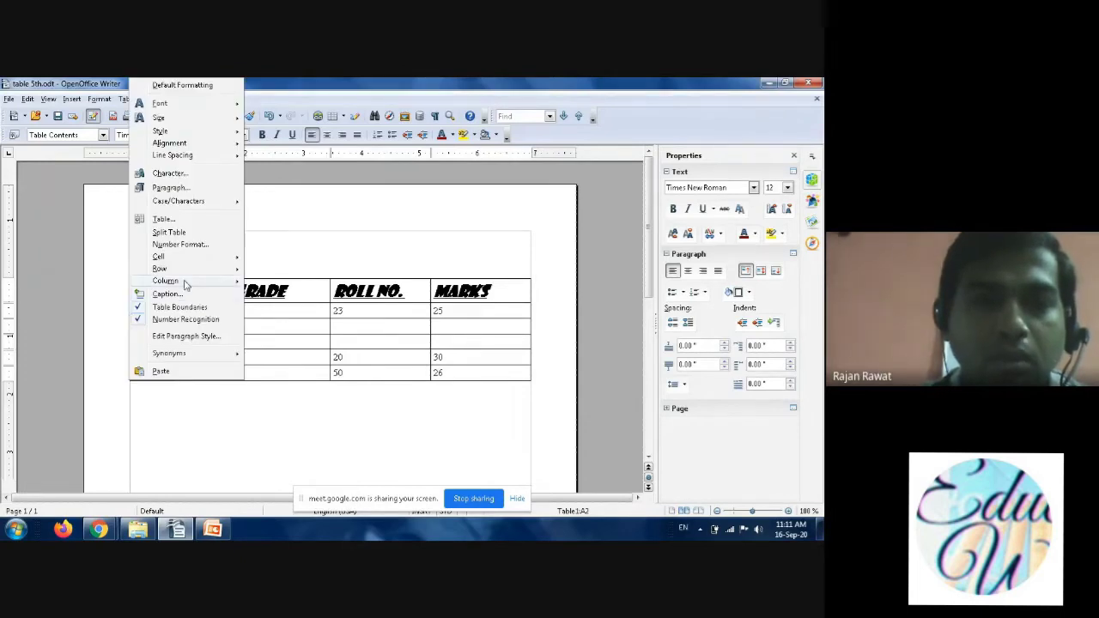
pyautogui.moveTo(209, 272)
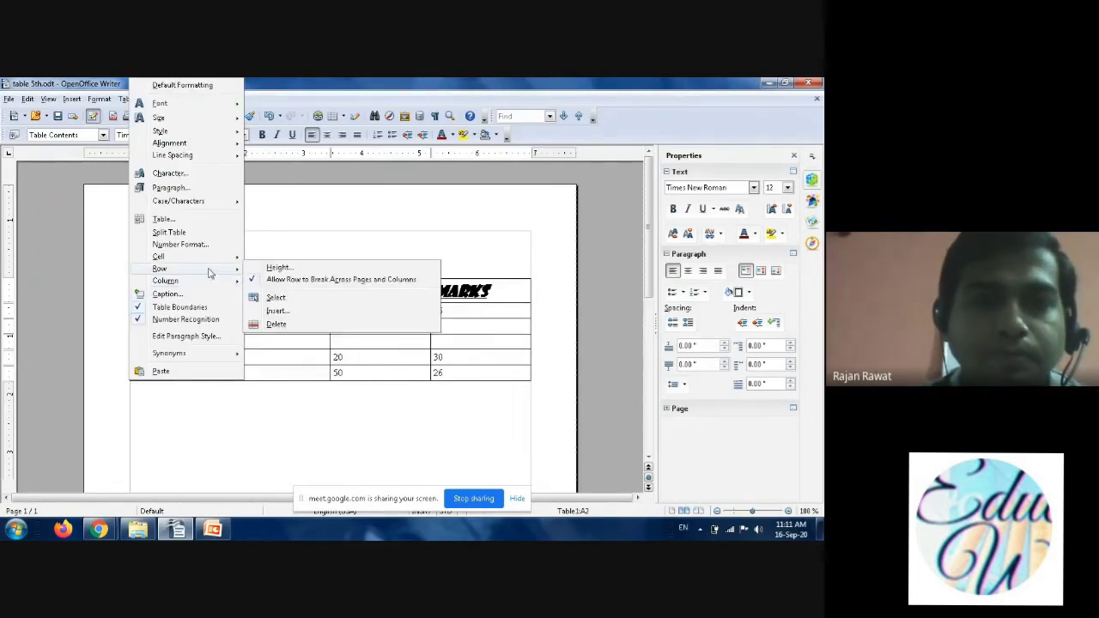
pyautogui.click(273, 312)
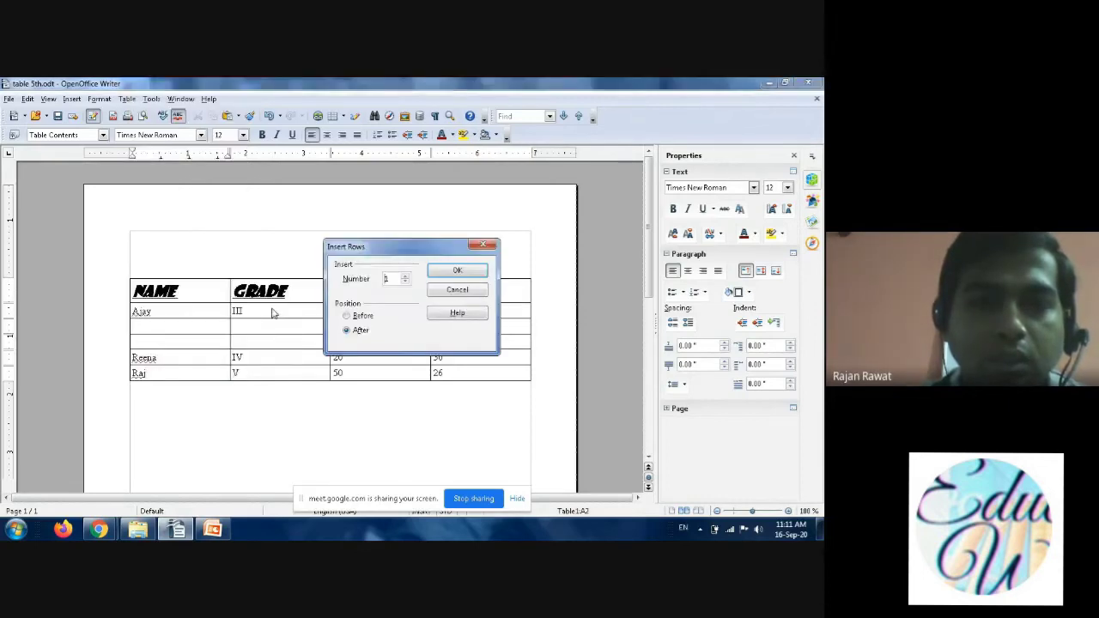
pyautogui.click(406, 278)
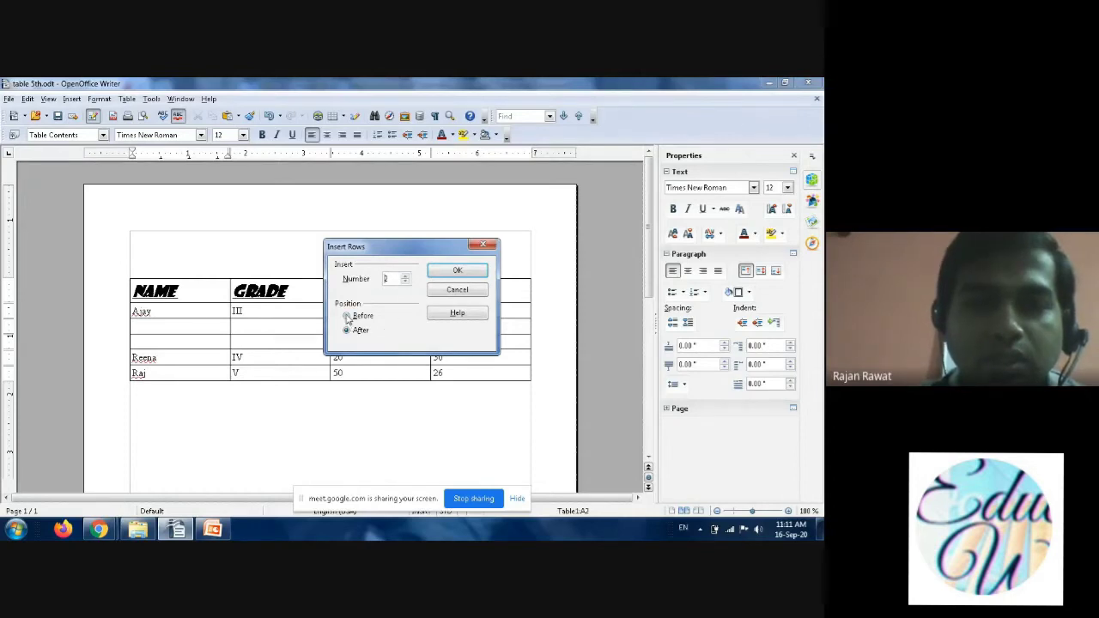
pyautogui.click(347, 316)
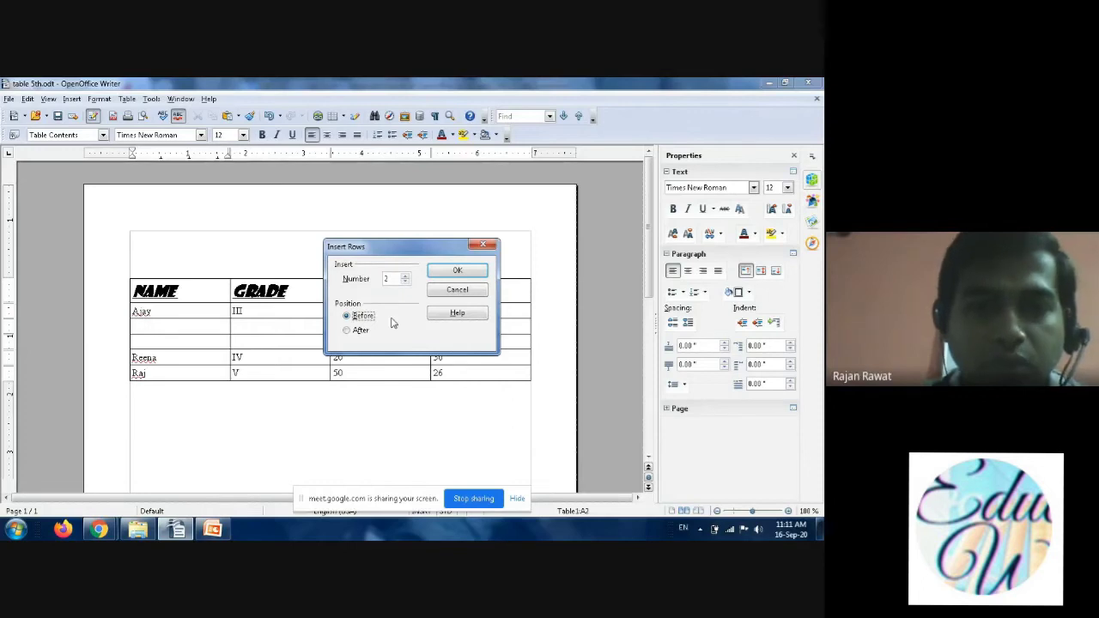
pyautogui.click(457, 273)
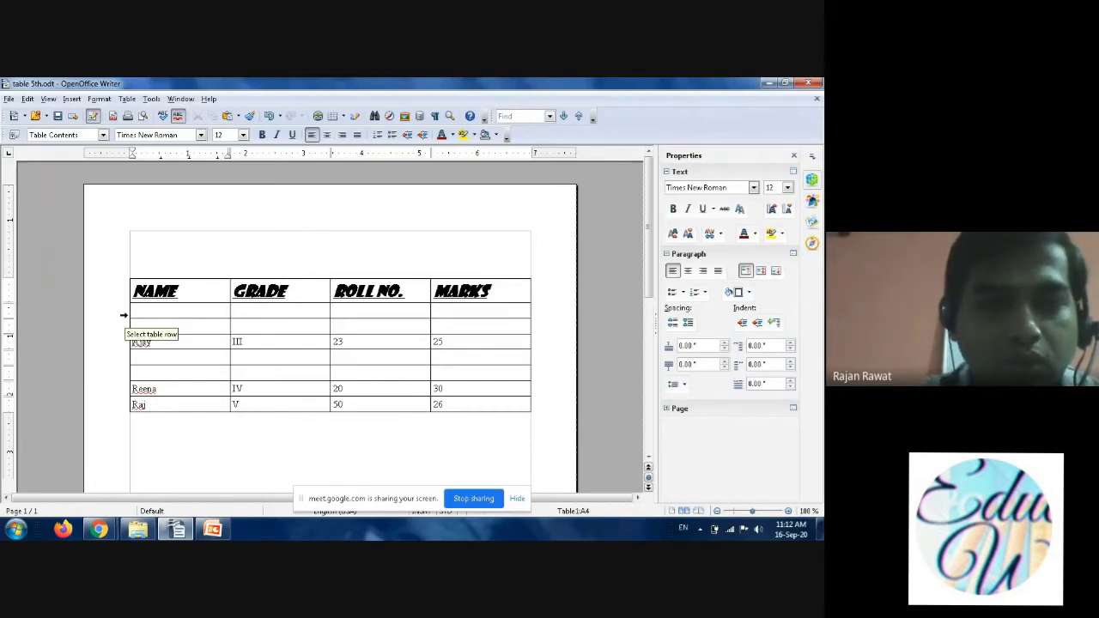
# Delete the two empty rows between the grade III and grade IV students' rows
pyautogui.rightClick(129, 360)
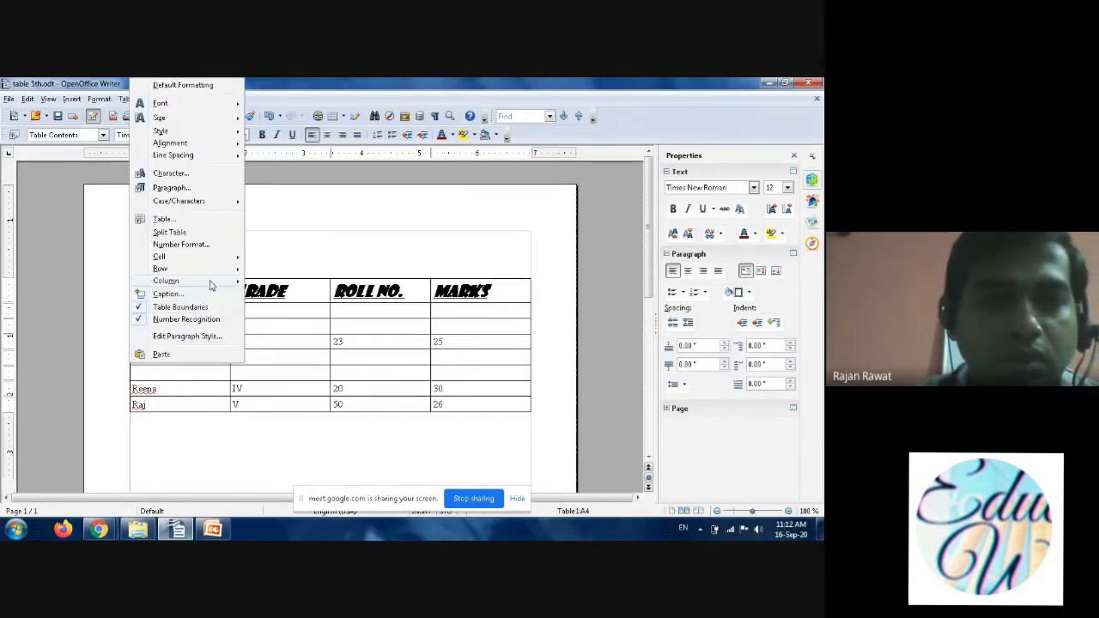
pyautogui.moveTo(210, 284)
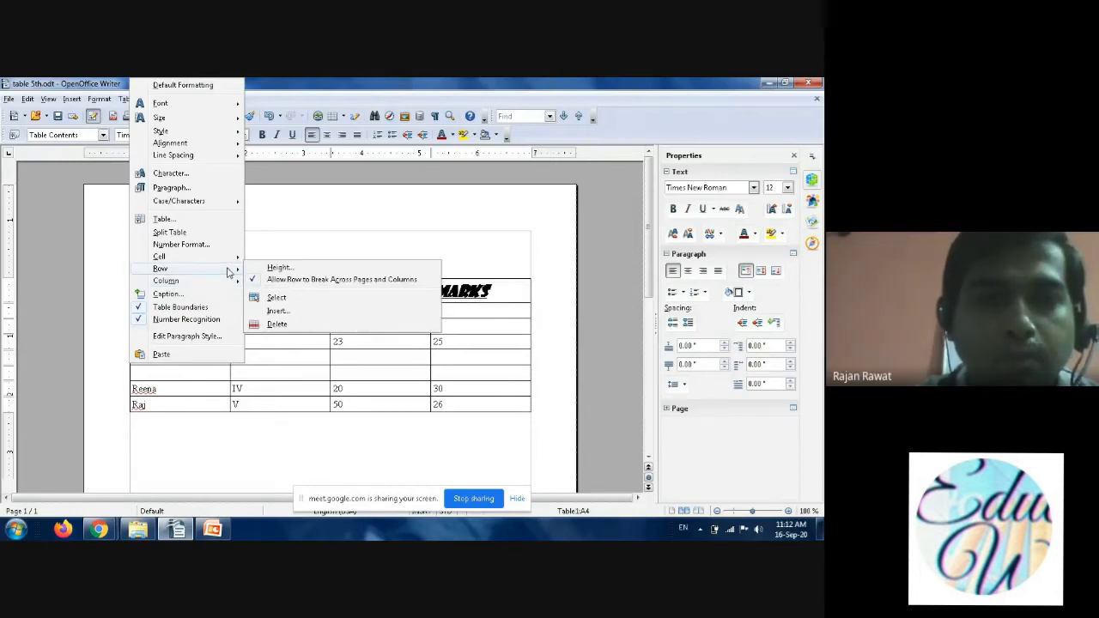
pyautogui.click(277, 324)
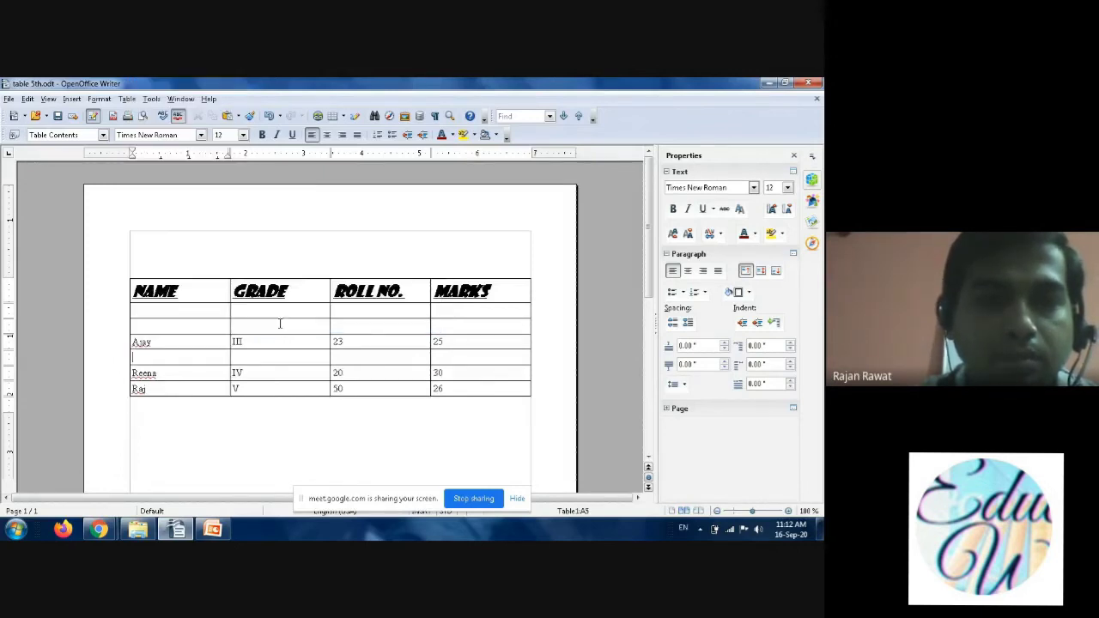
pyautogui.rightClick(129, 358)
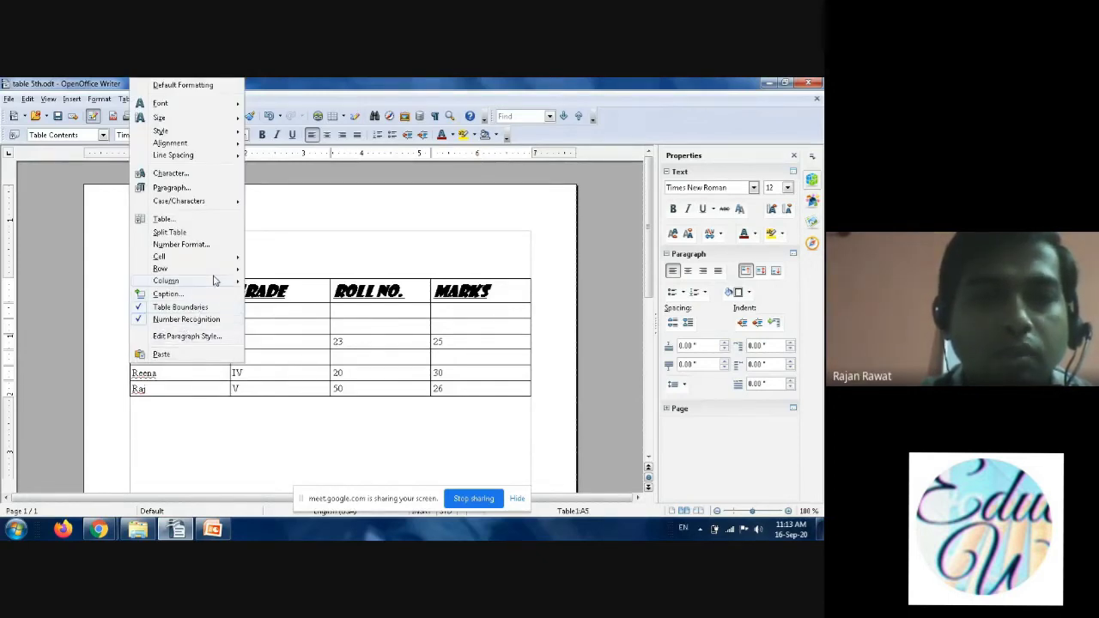
pyautogui.moveTo(217, 274)
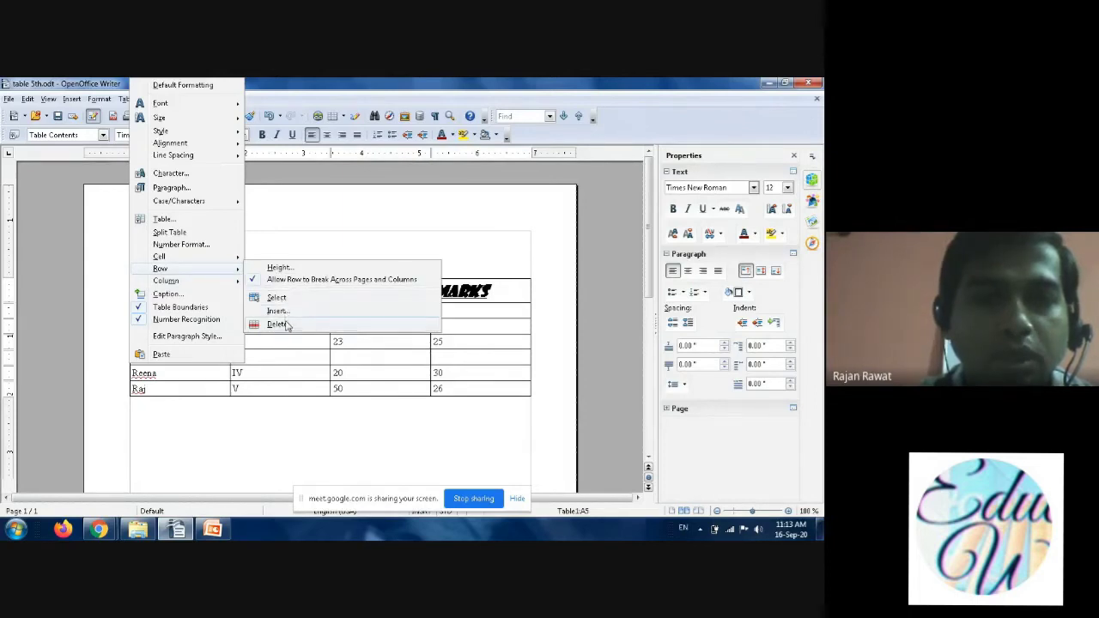
pyautogui.click(277, 326)
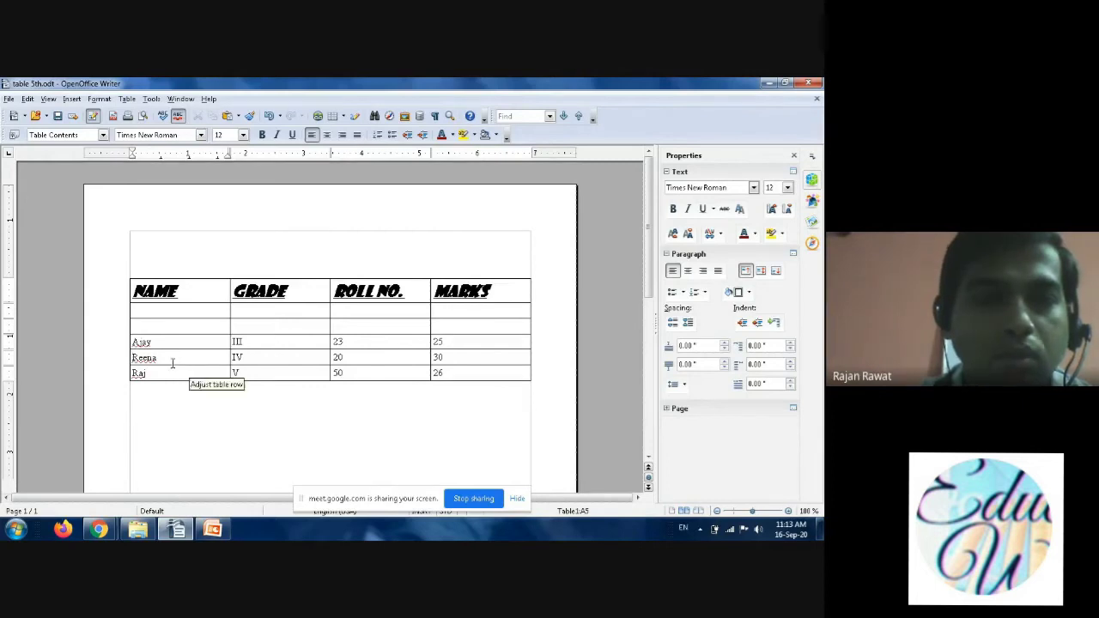
# Delete the two empty rows between the table header and the grade III student's row
pyautogui.rightClick(130, 310)
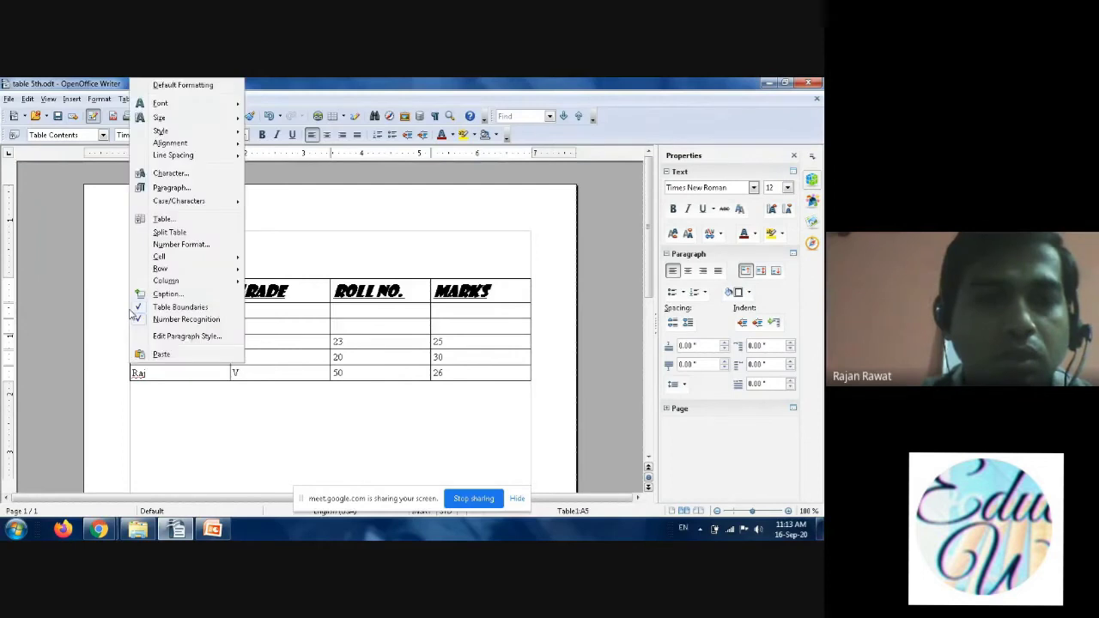
pyautogui.moveTo(225, 270)
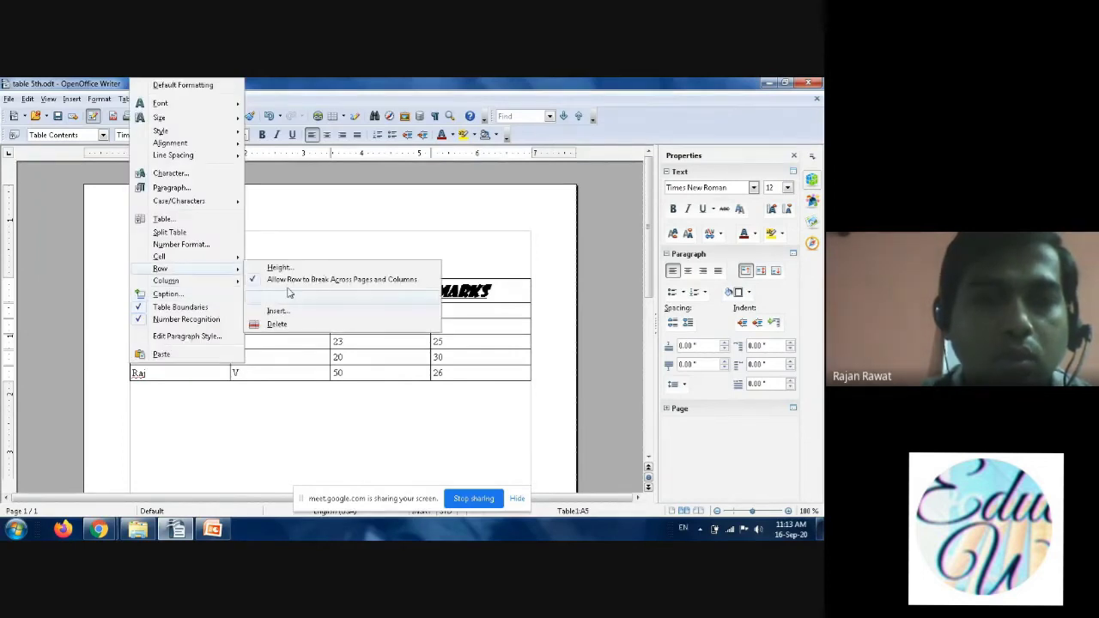
pyautogui.click(292, 324)
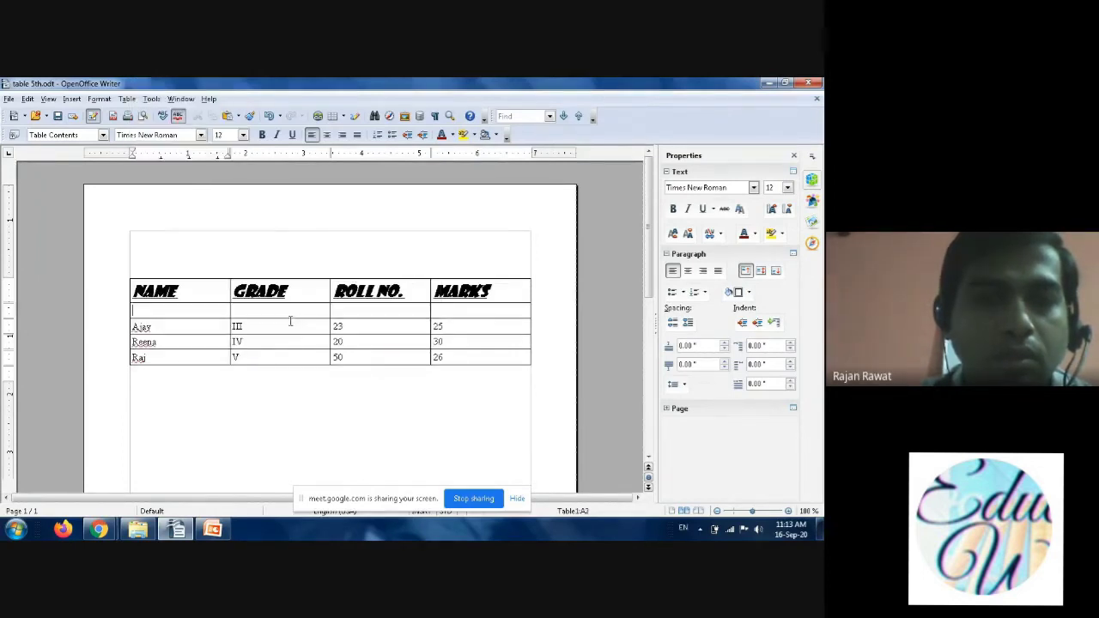
pyautogui.rightClick(125, 310)
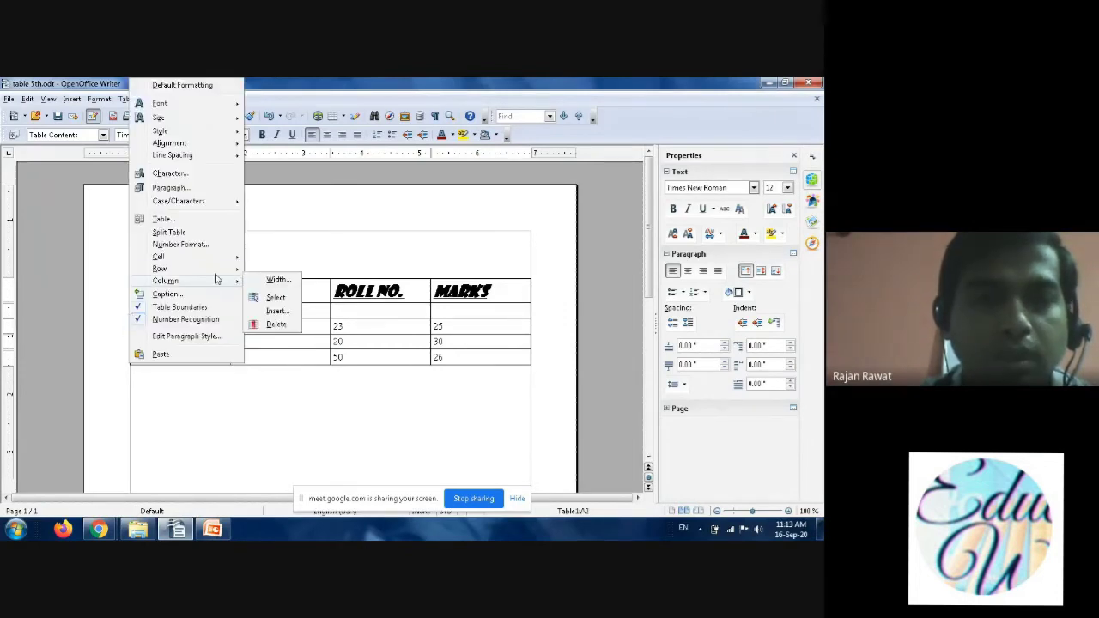
pyautogui.moveTo(226, 271)
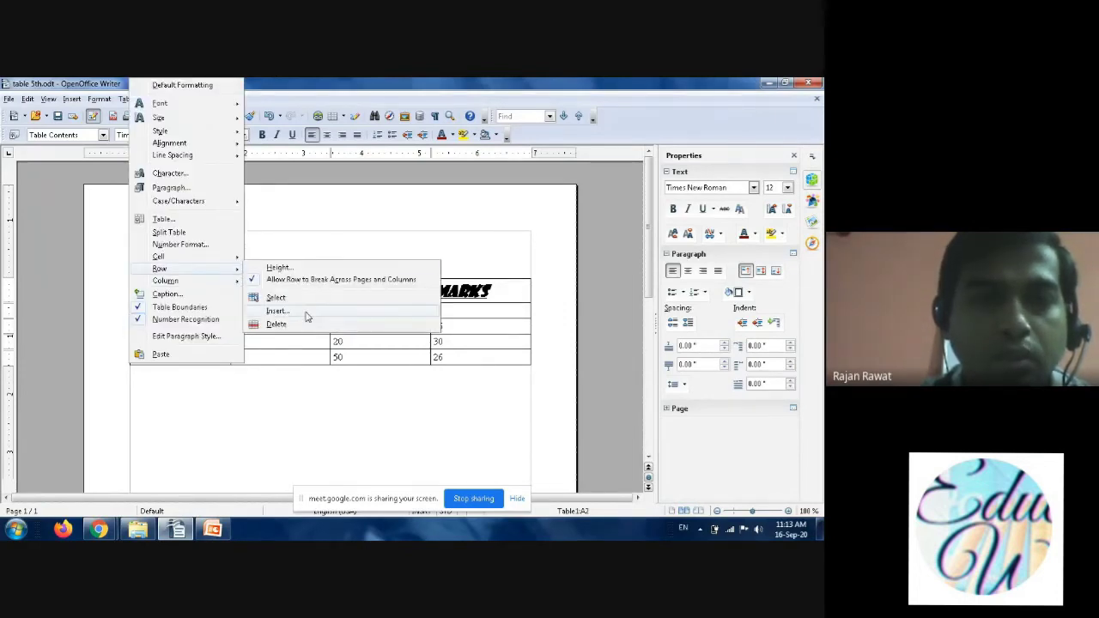
pyautogui.click(301, 323)
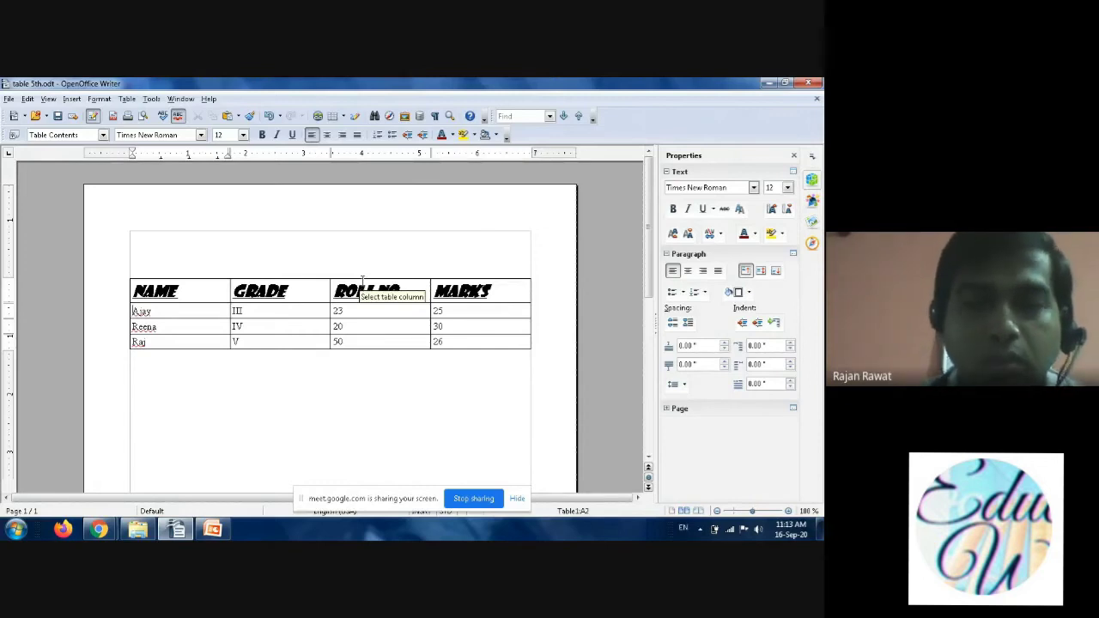
# Insert two columns after the ROLL NO. column
pyautogui.rightClick(362, 281)
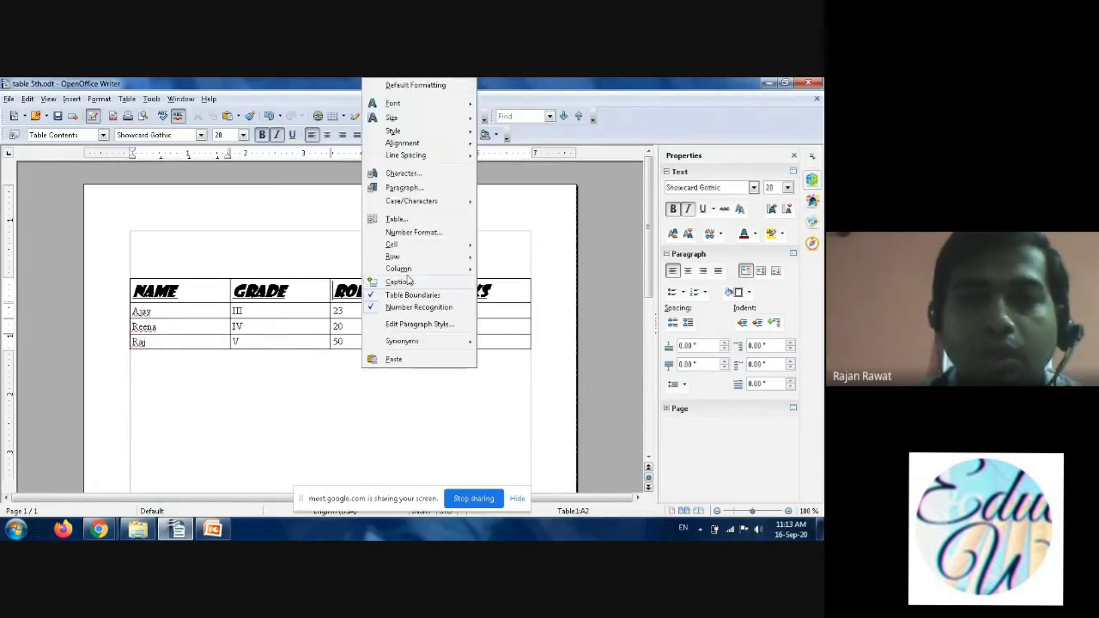
pyautogui.moveTo(434, 269)
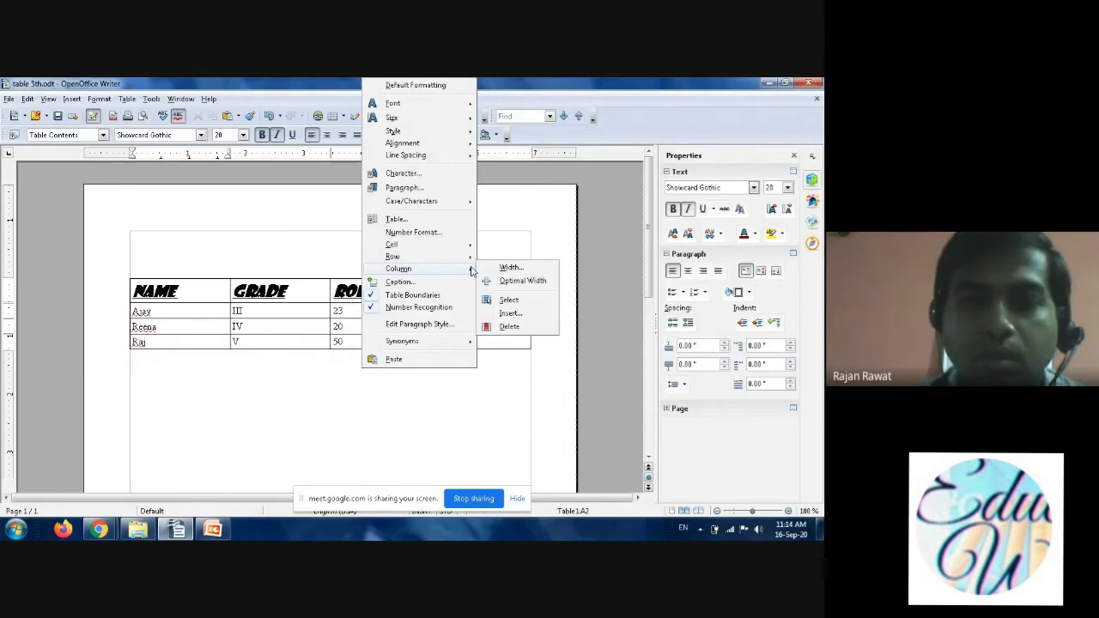
pyautogui.click(509, 313)
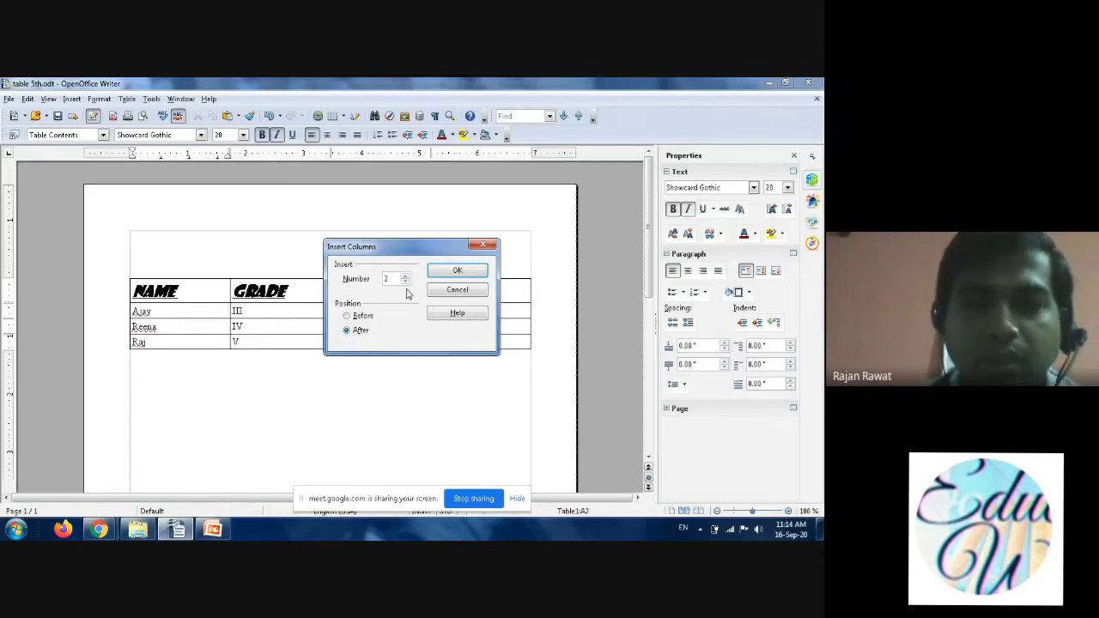
pyautogui.click(452, 273)
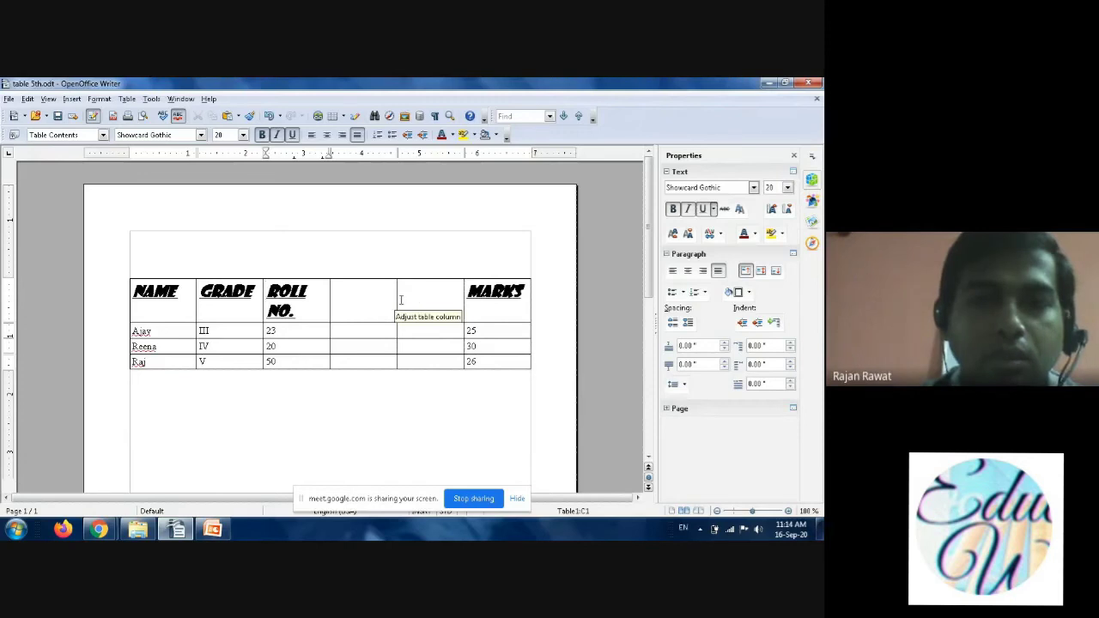
# Insert two columns before the ROLL NO. column
pyautogui.rightClick(292, 277)
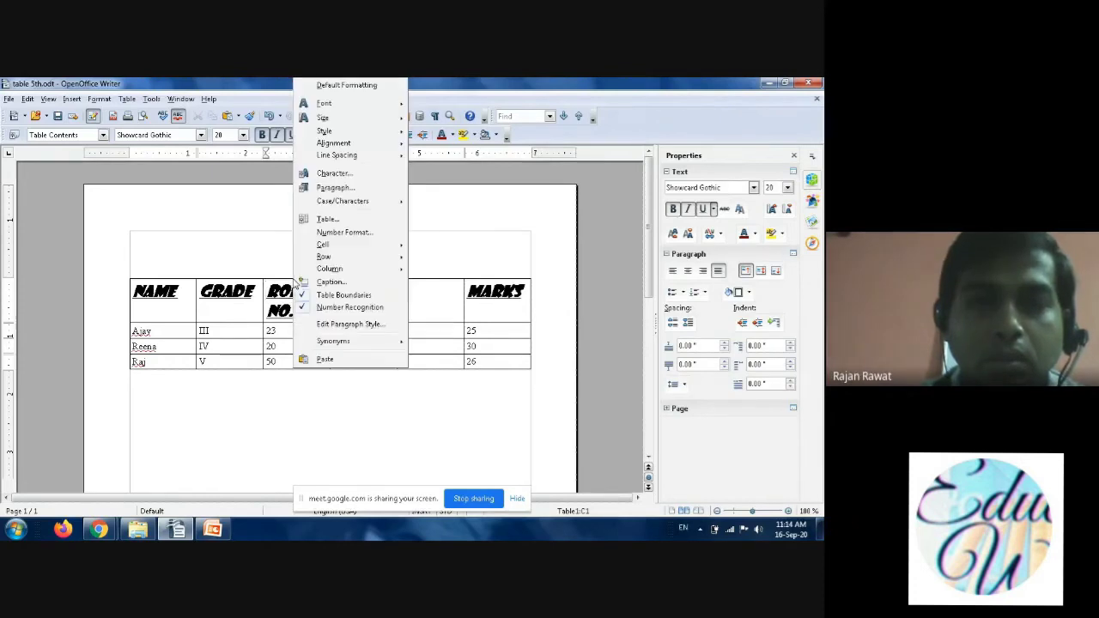
pyautogui.moveTo(360, 270)
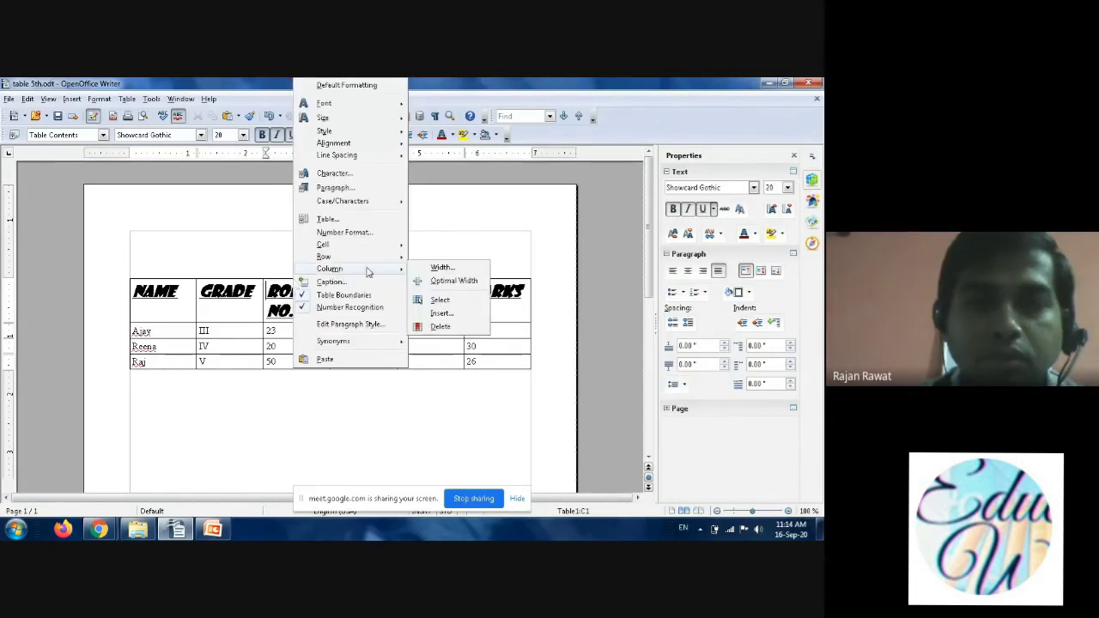
pyautogui.click(441, 314)
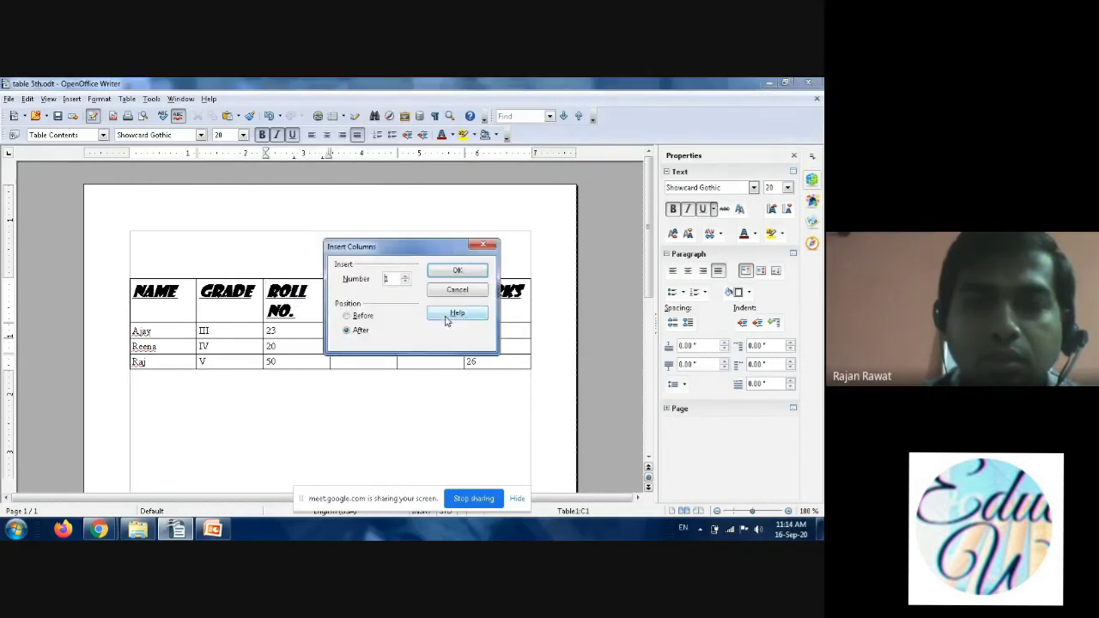
pyautogui.click(404, 277)
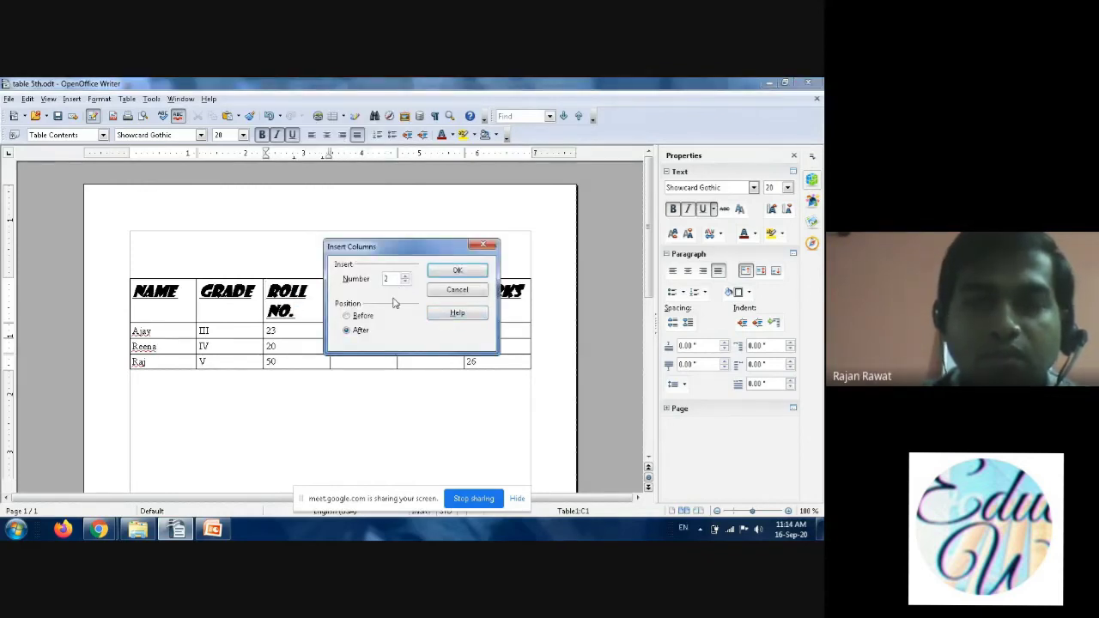
pyautogui.click(347, 317)
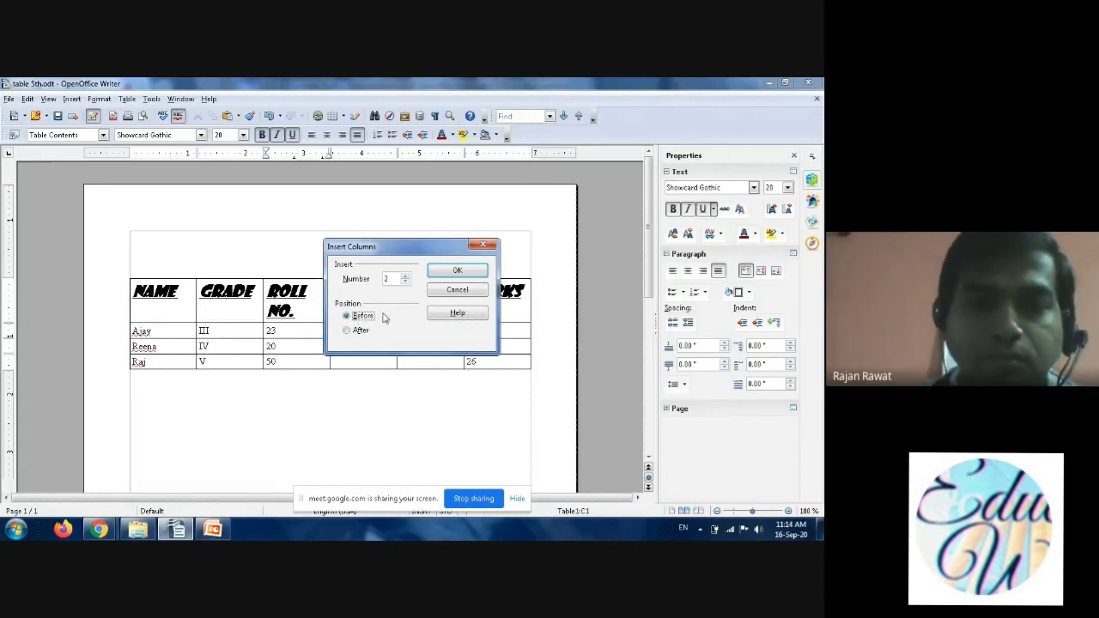
pyautogui.click(454, 272)
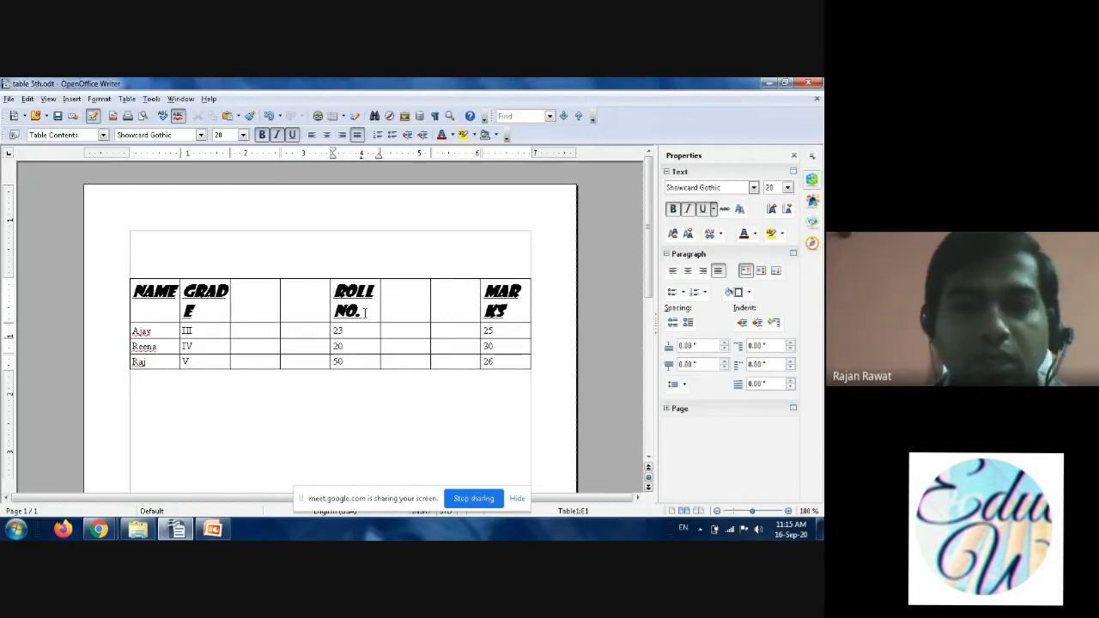
# Delete the two empty columns between the GRADE and ROLL NO. columns
pyautogui.rightClick(298, 280)
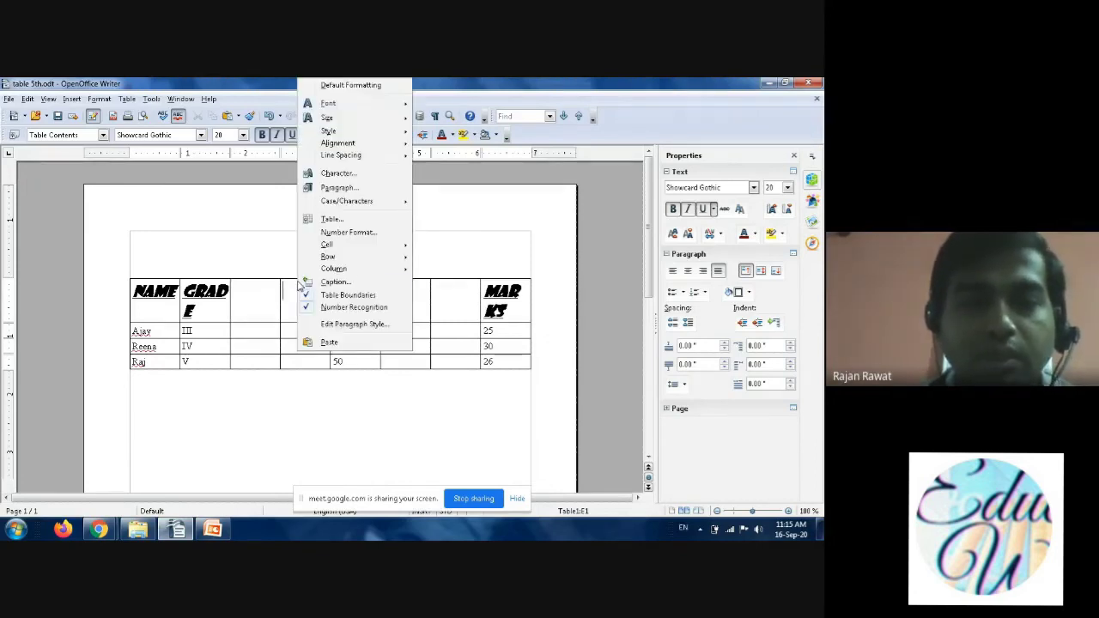
pyautogui.moveTo(357, 269)
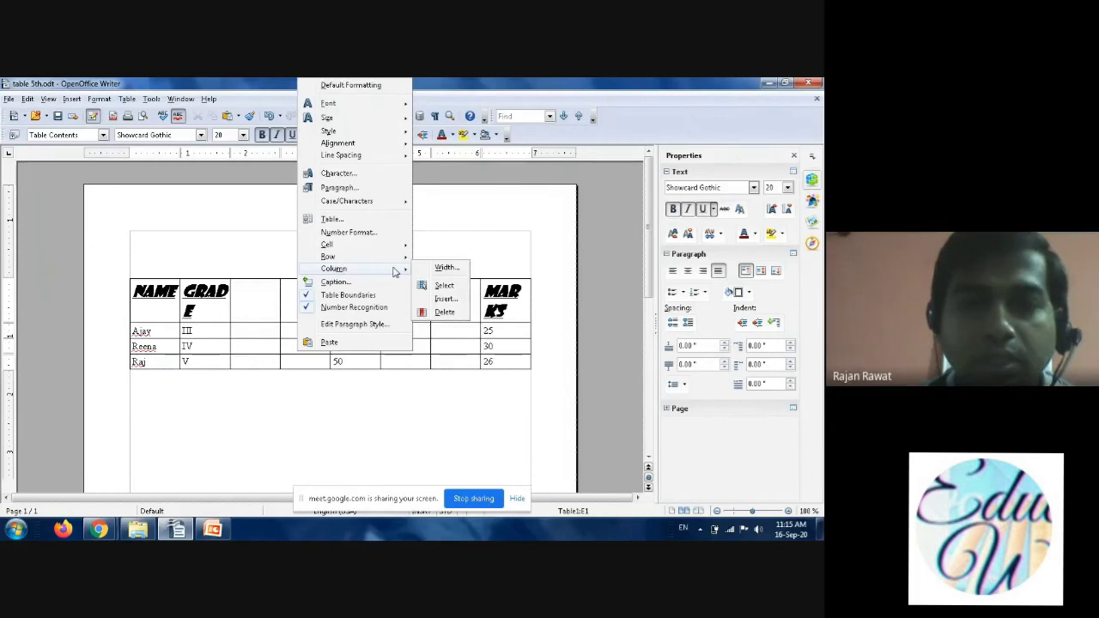
pyautogui.click(445, 312)
pyautogui.click(353, 314)
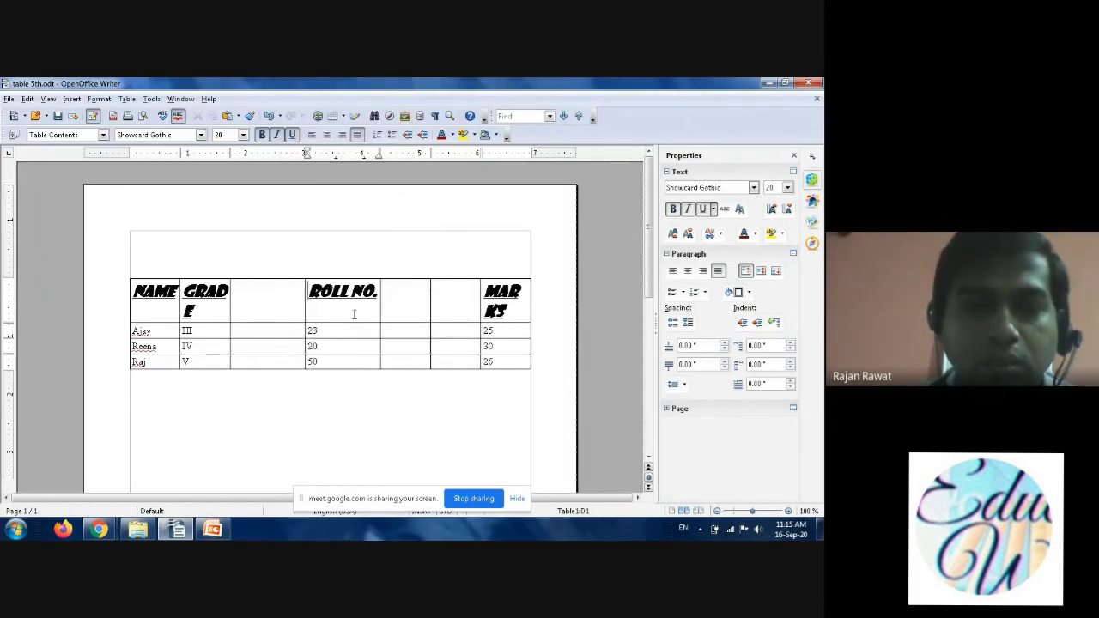
pyautogui.rightClick(267, 279)
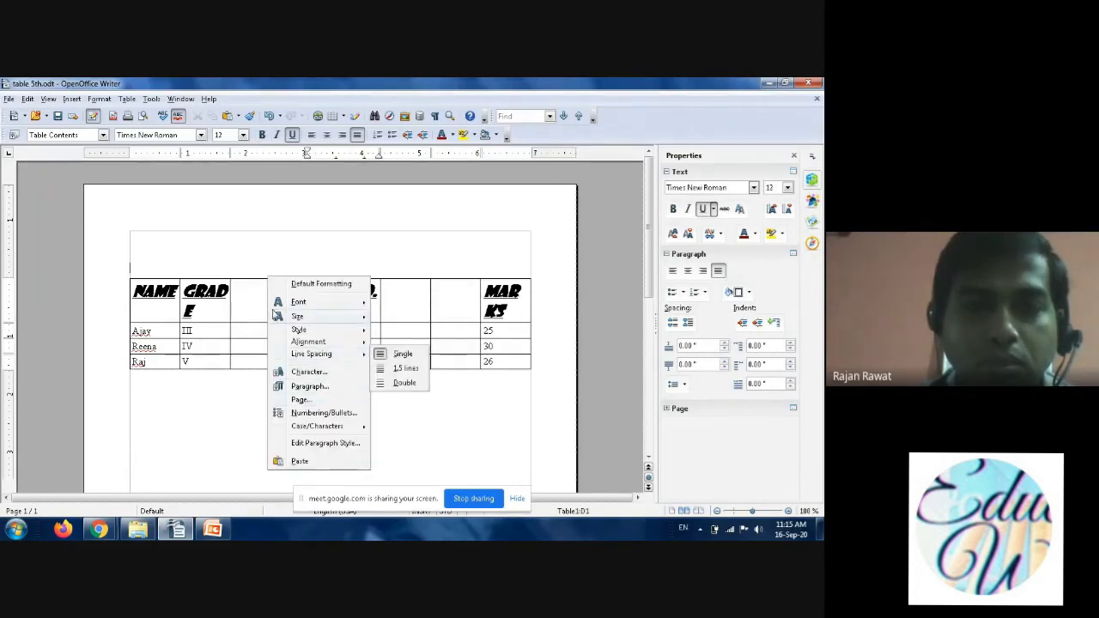
pyautogui.click(255, 283)
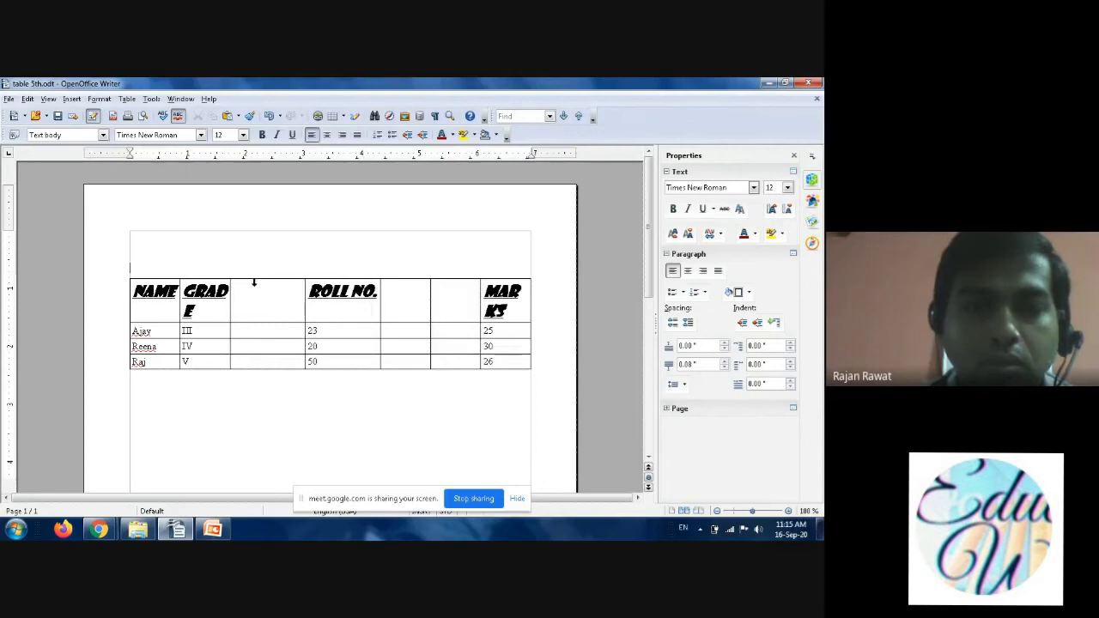
pyautogui.rightClick(254, 283)
pyautogui.moveTo(350, 274)
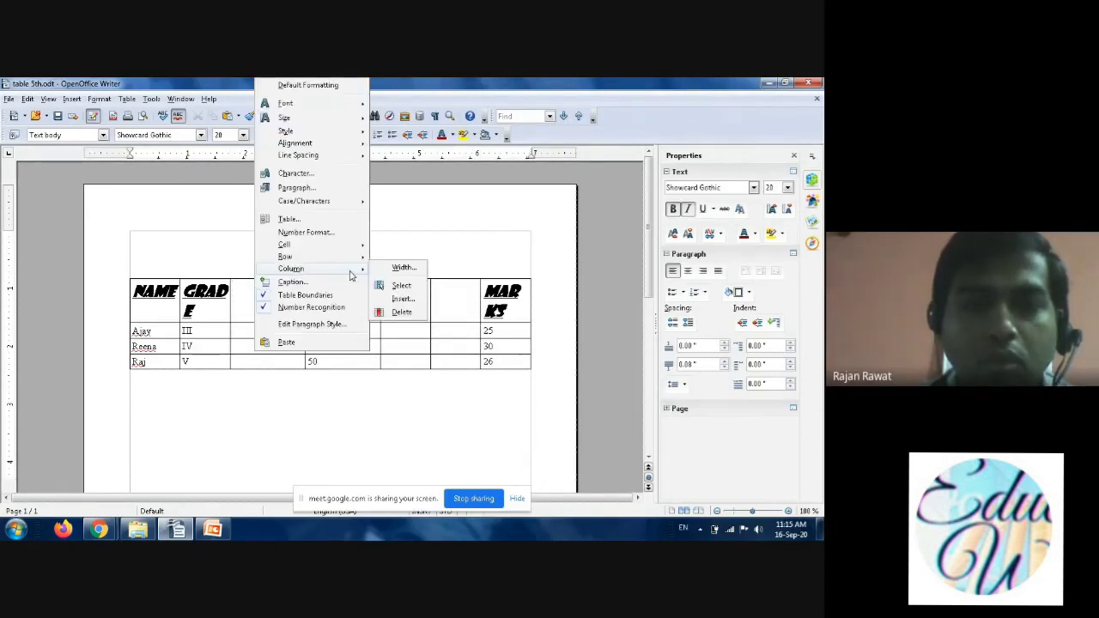
pyautogui.click(400, 314)
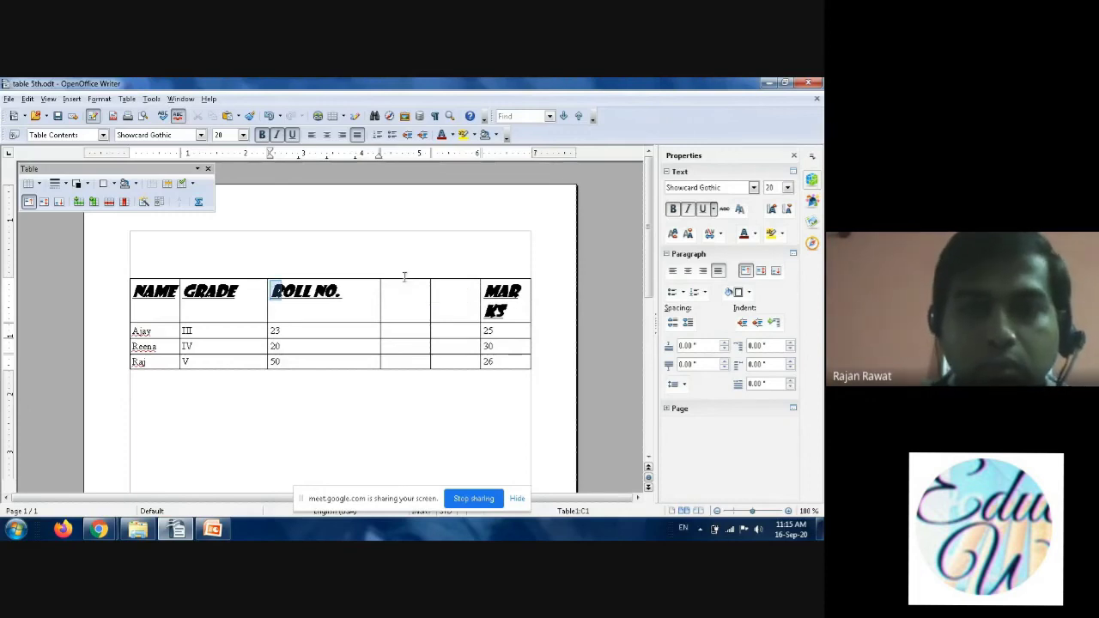
# Select the two empty columns between ROLL NO. and MARKS across all rows and delete them
pyautogui.click(400, 294)
pyautogui.hotkey('shift', 'Right')
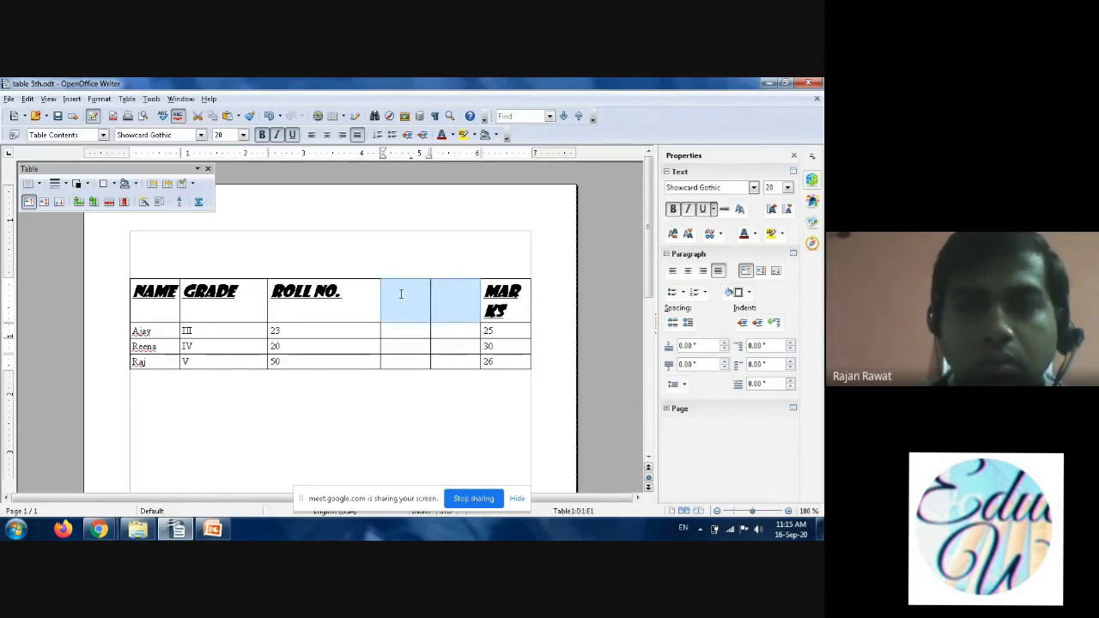
pyautogui.hotkey('shift', 'Down')
pyautogui.hotkey('shift', 'Down')
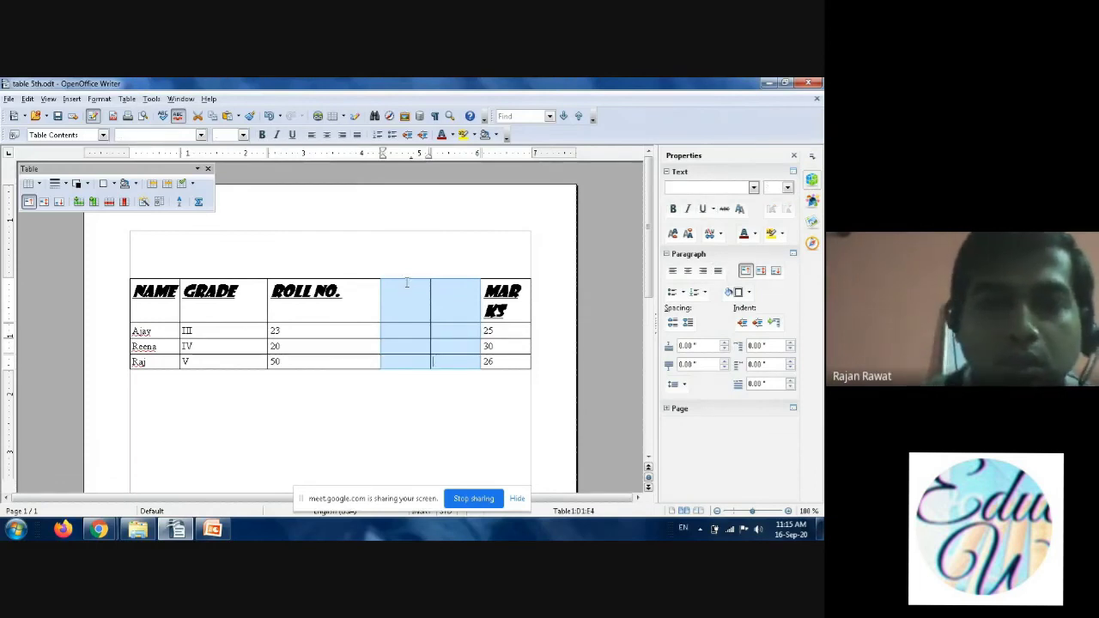
pyautogui.rightClick(407, 283)
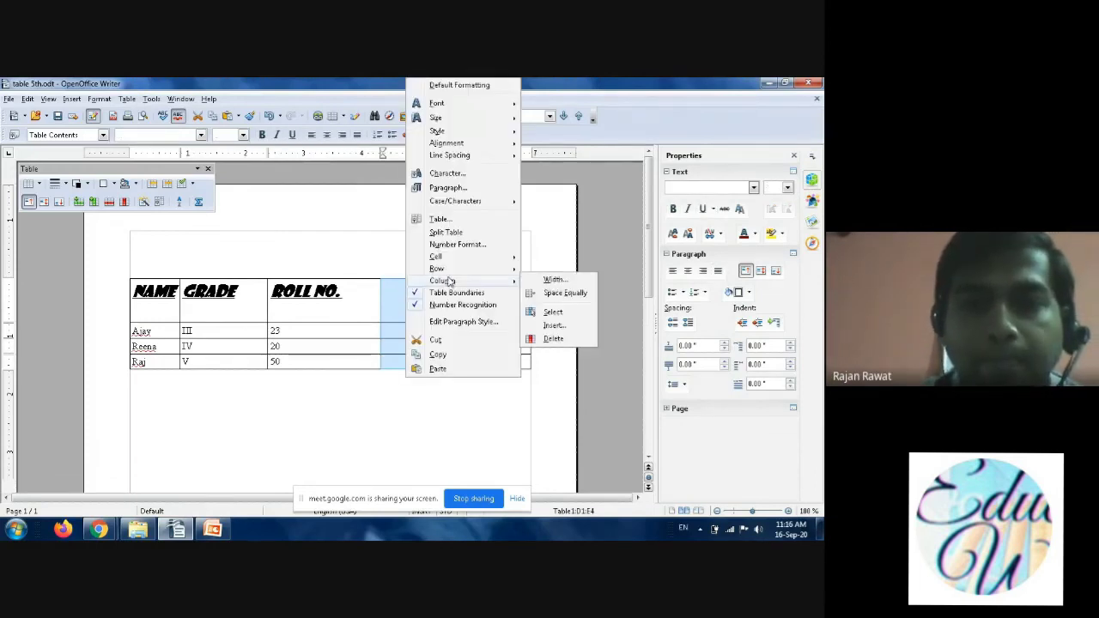
pyautogui.click(392, 287)
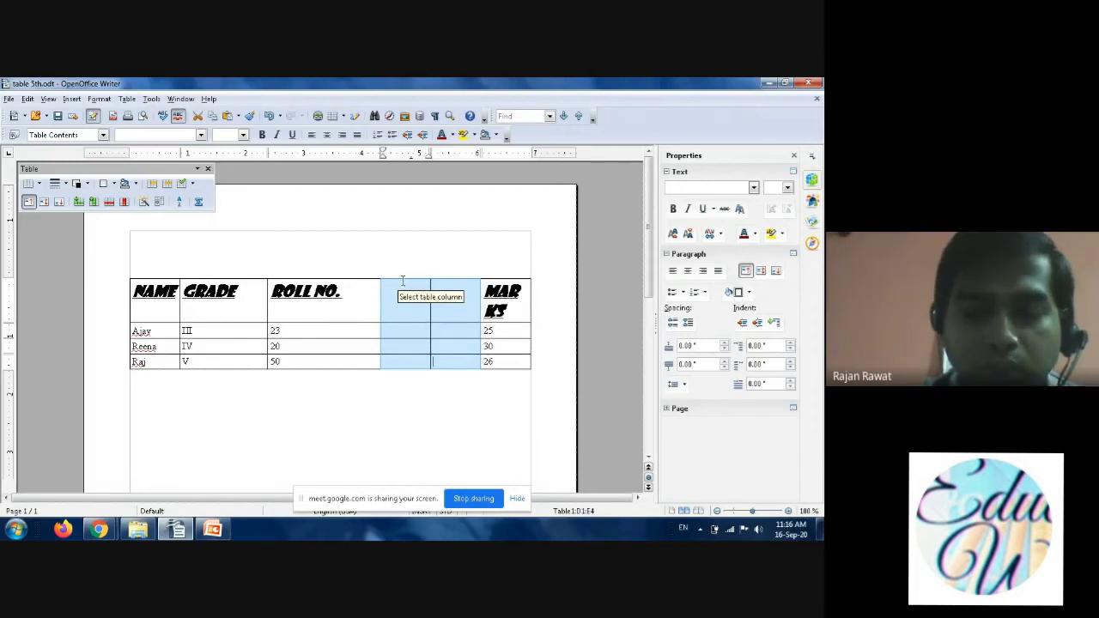
pyautogui.rightClick(401, 281)
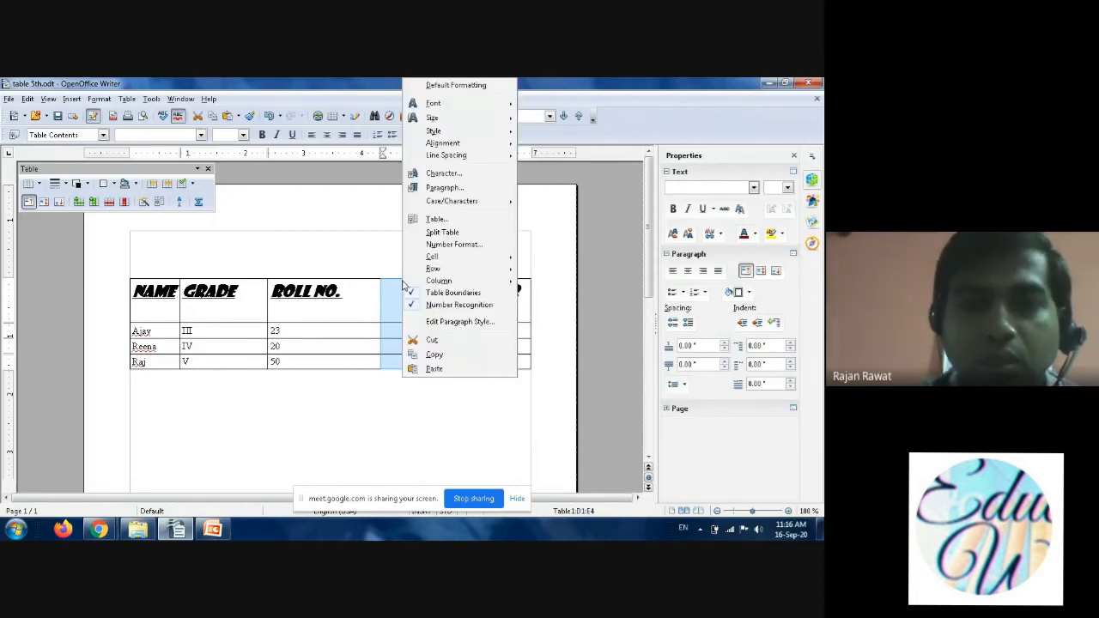
pyautogui.moveTo(439, 281)
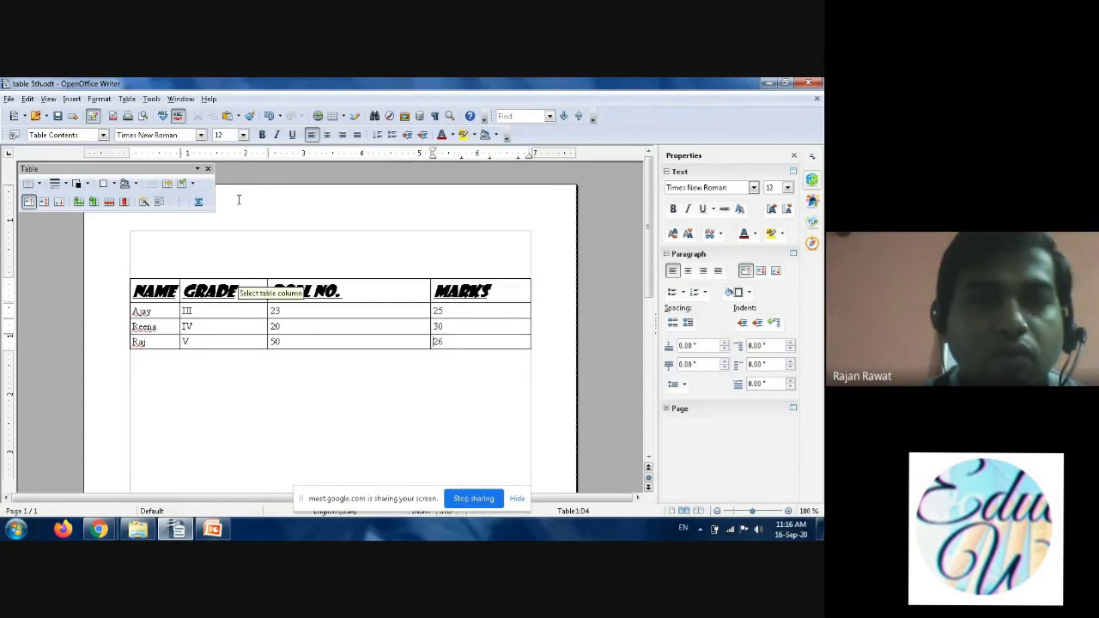
# Open the table's properties, look through the text flow and column settings, and set the border line style to 4.00 pt
pyautogui.click(128, 99)
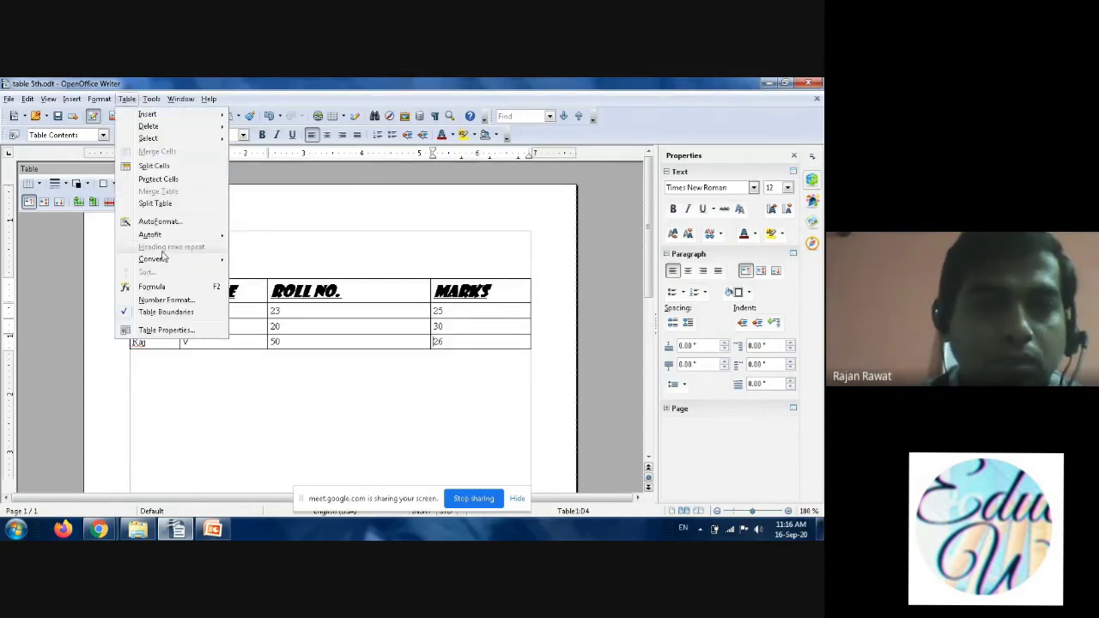
pyautogui.click(166, 330)
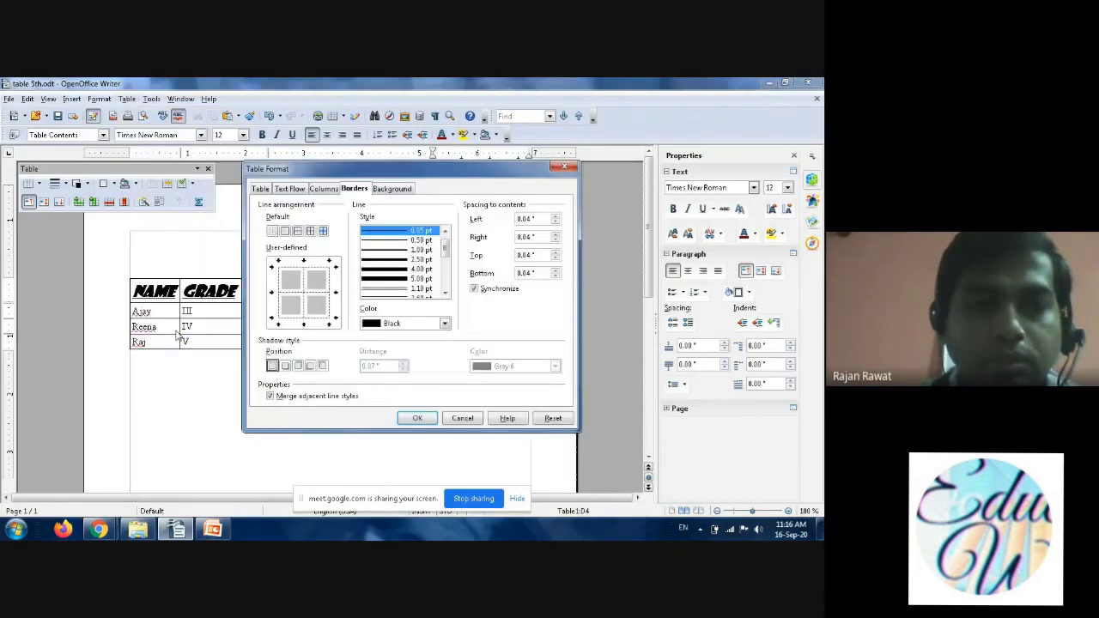
pyautogui.click(327, 190)
pyautogui.click(295, 189)
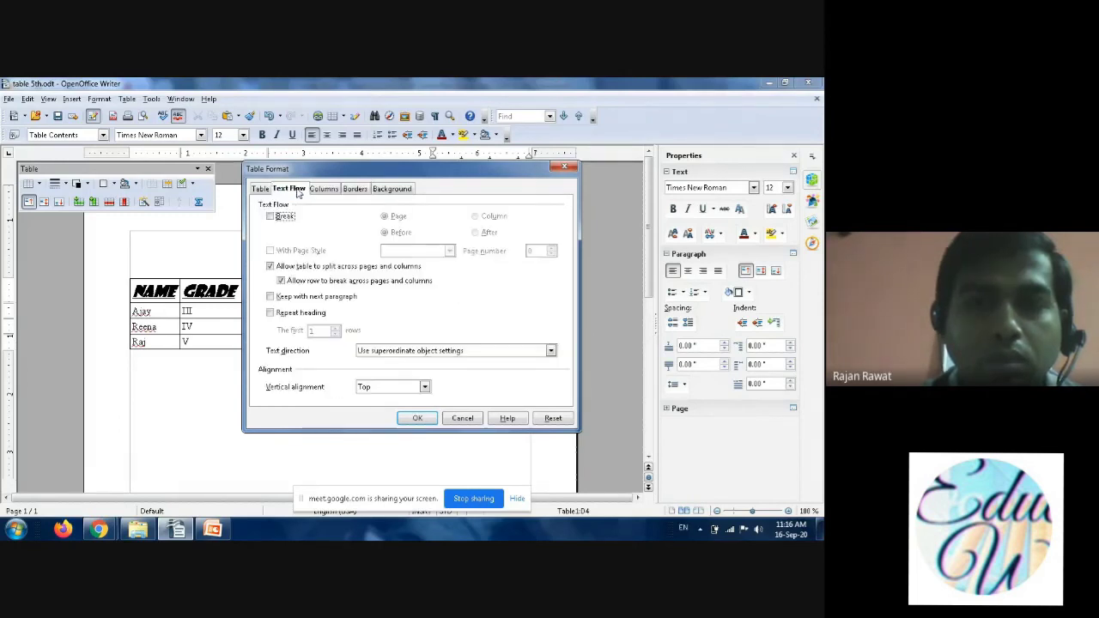
pyautogui.click(335, 189)
pyautogui.click(356, 189)
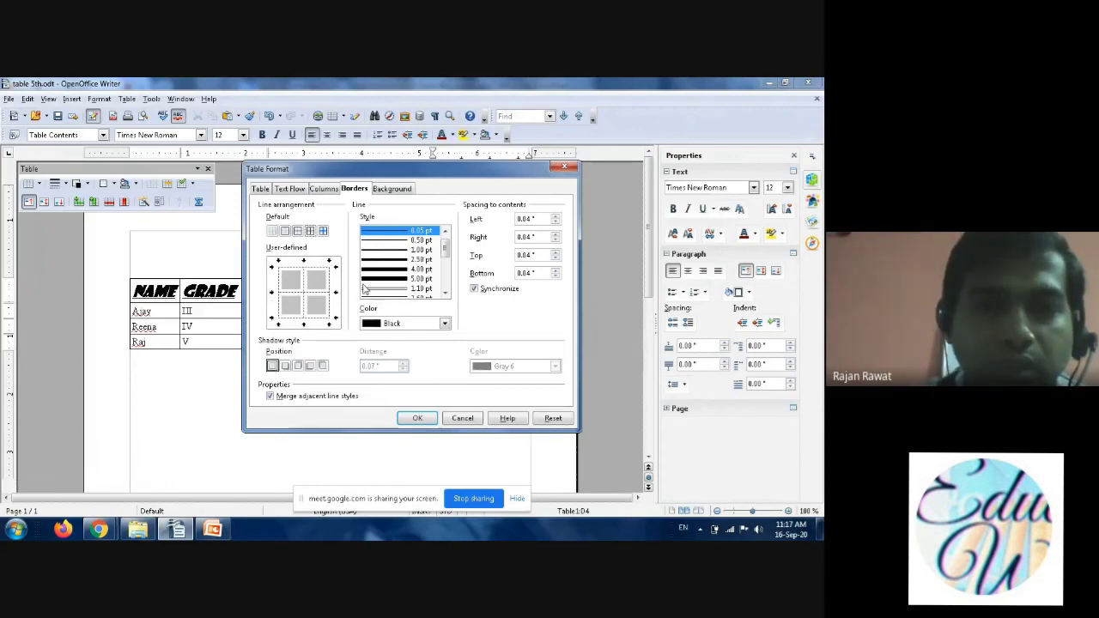
pyautogui.click(395, 269)
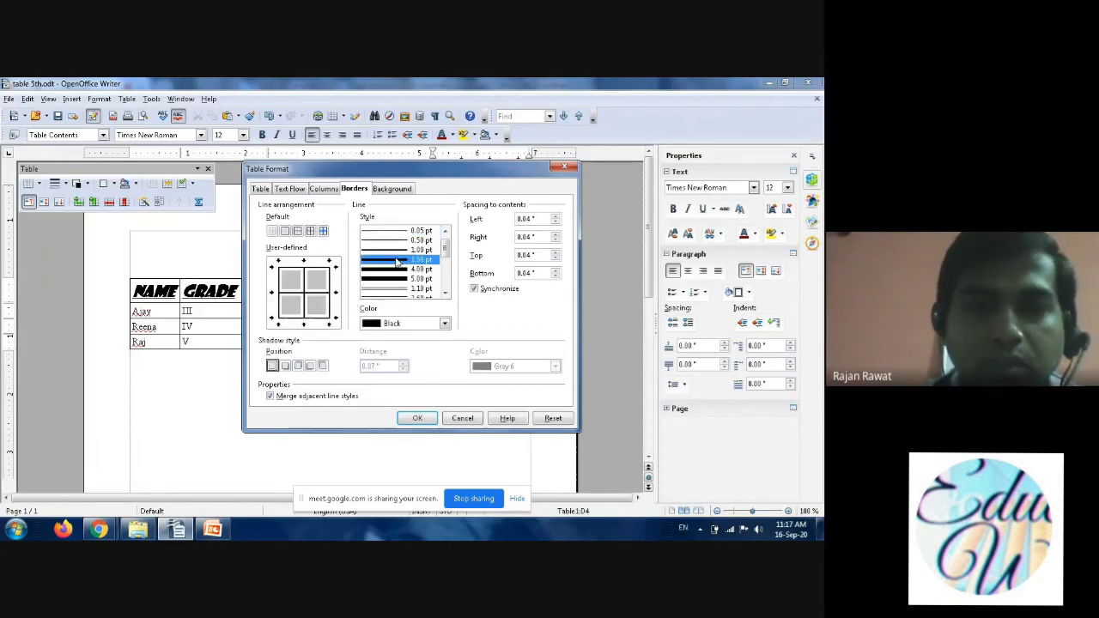
pyautogui.click(393, 249)
pyautogui.click(395, 241)
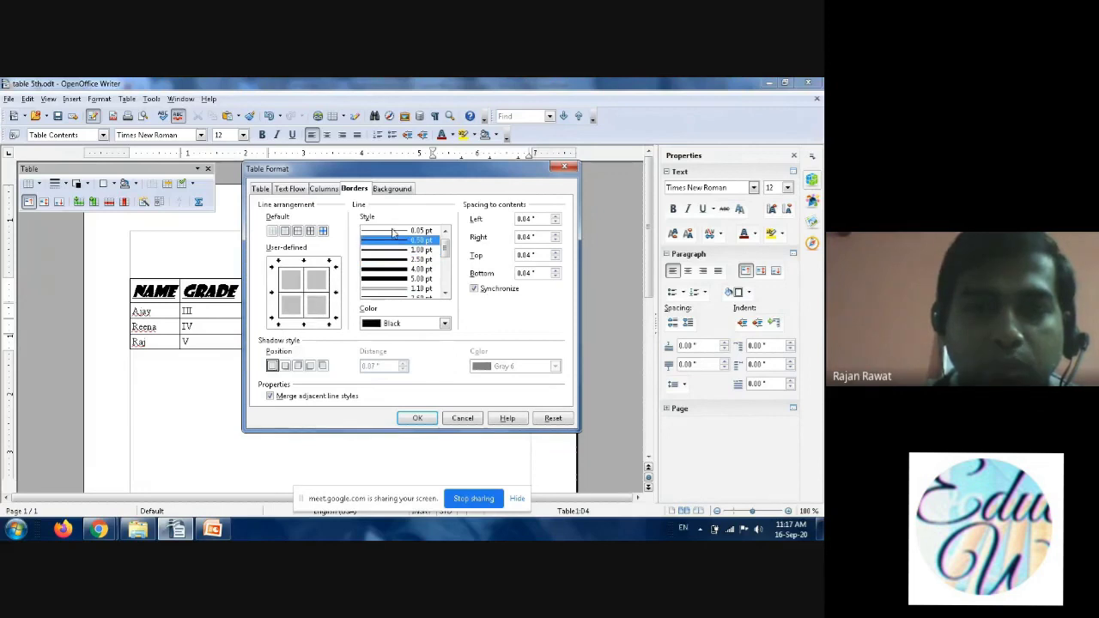
pyautogui.click(394, 231)
pyautogui.click(393, 252)
pyautogui.click(392, 260)
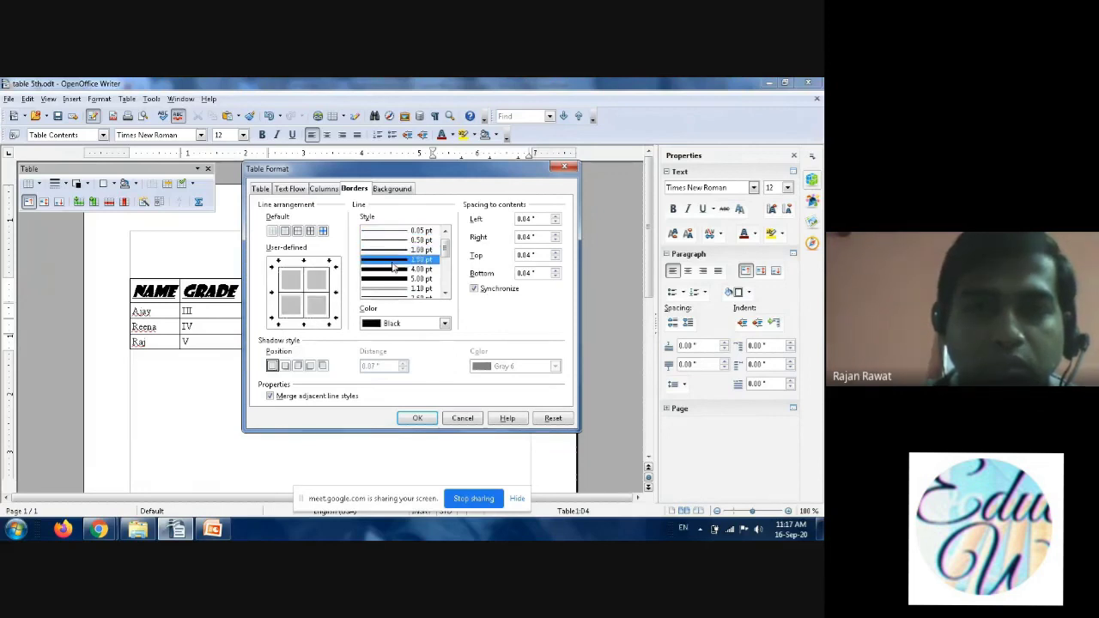
pyautogui.click(392, 269)
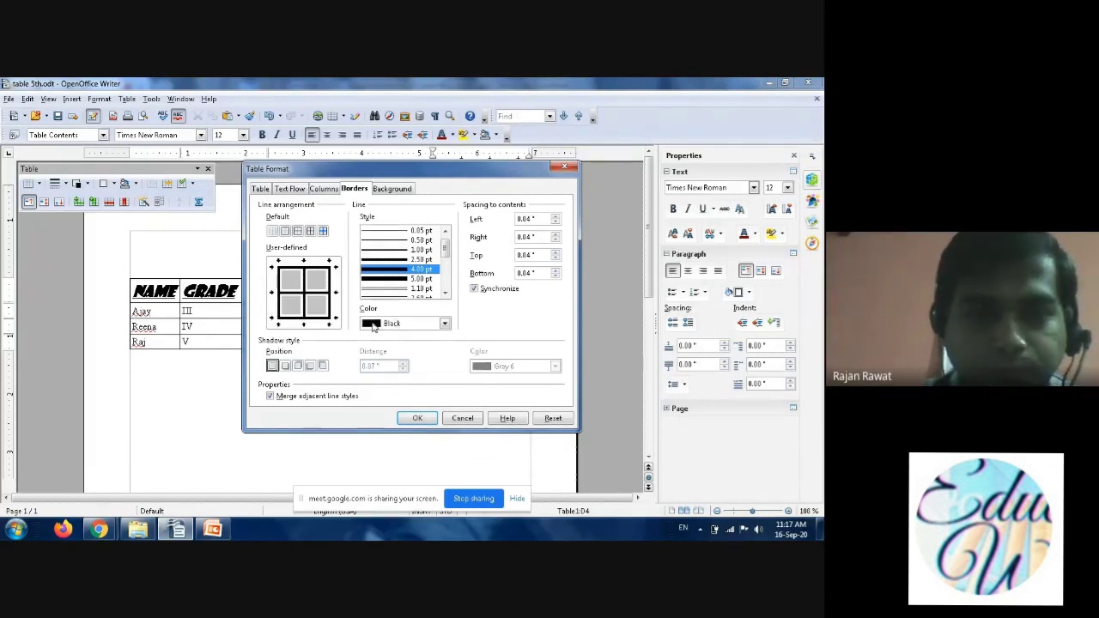
# Set the table's border color to Orange and apply the table format
pyautogui.click(445, 325)
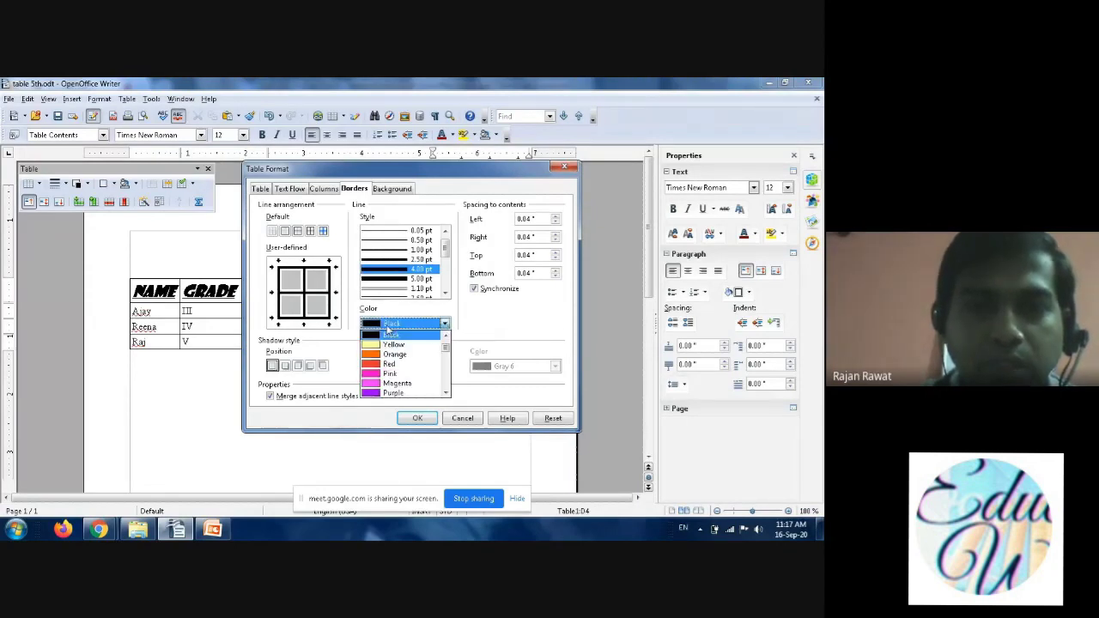
pyautogui.click(391, 353)
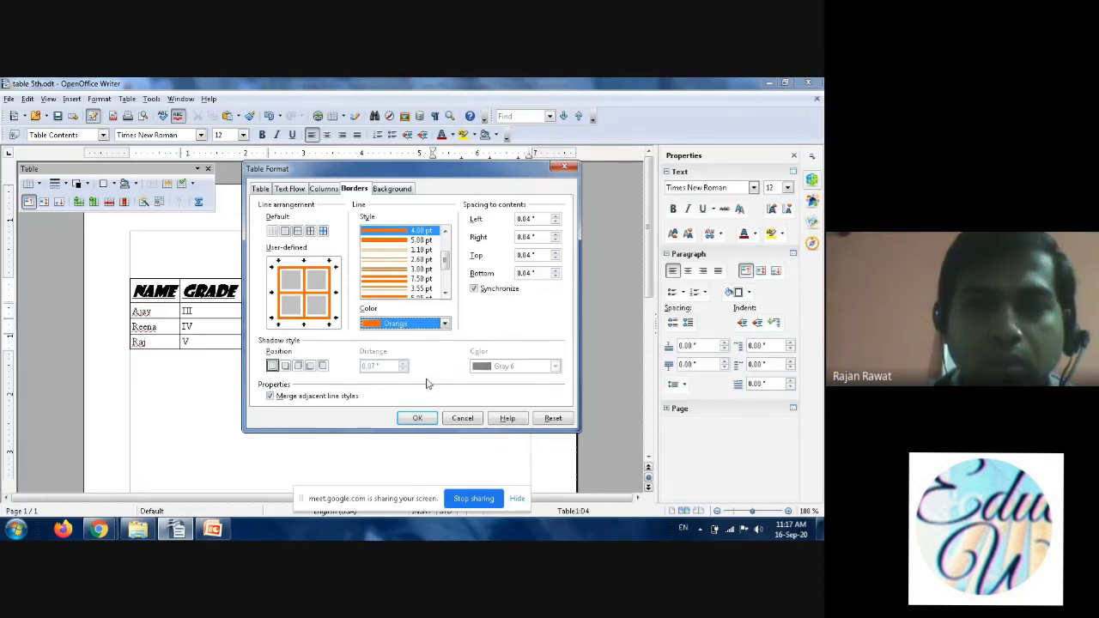
pyautogui.click(418, 418)
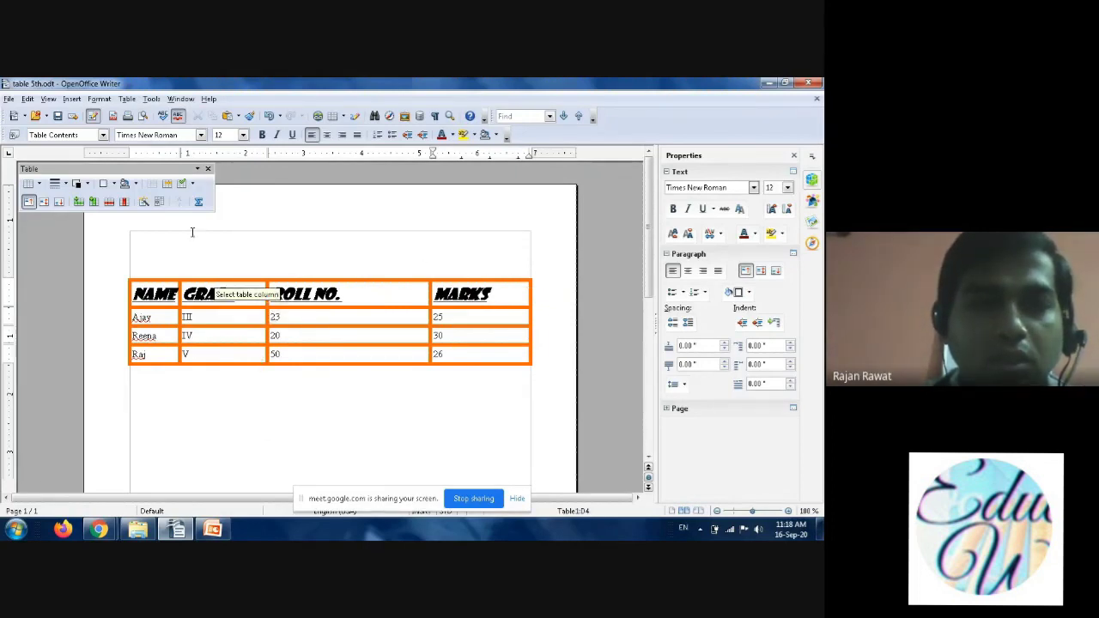
# In the table's border properties, try the outer-only and outer-plus-horizontal arrangements, and set outer border and all inner lines
pyautogui.click(131, 101)
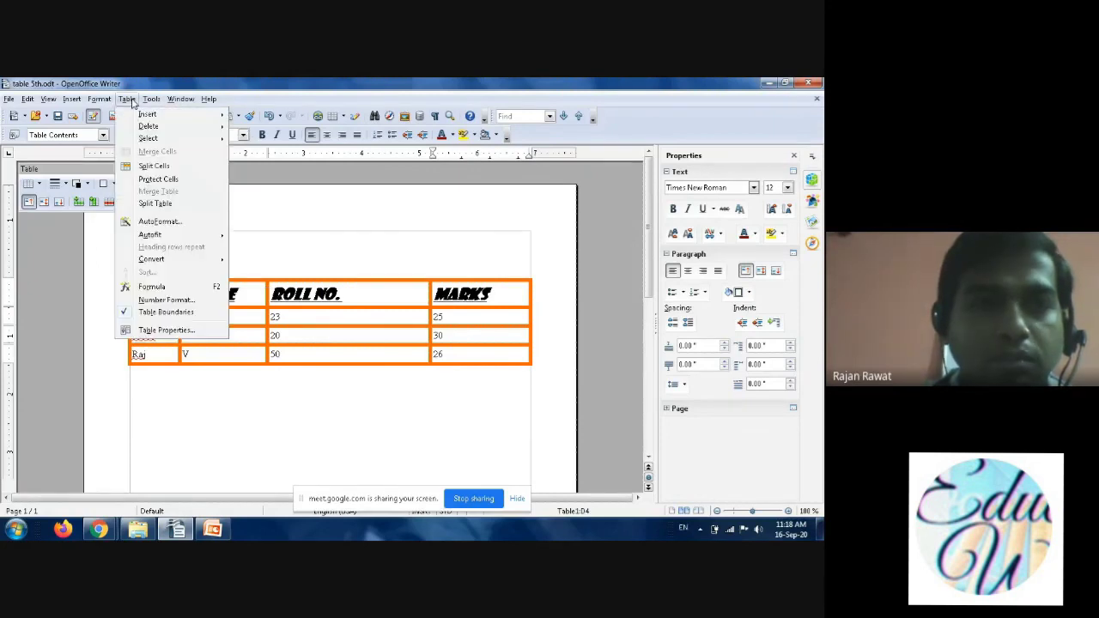
pyautogui.click(165, 331)
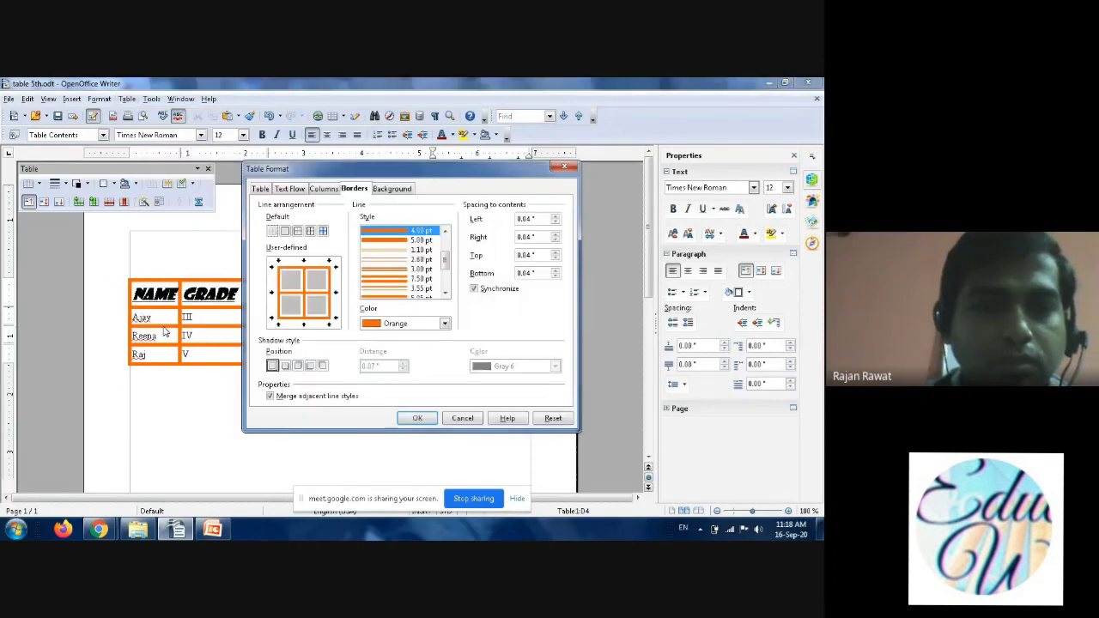
pyautogui.click(285, 233)
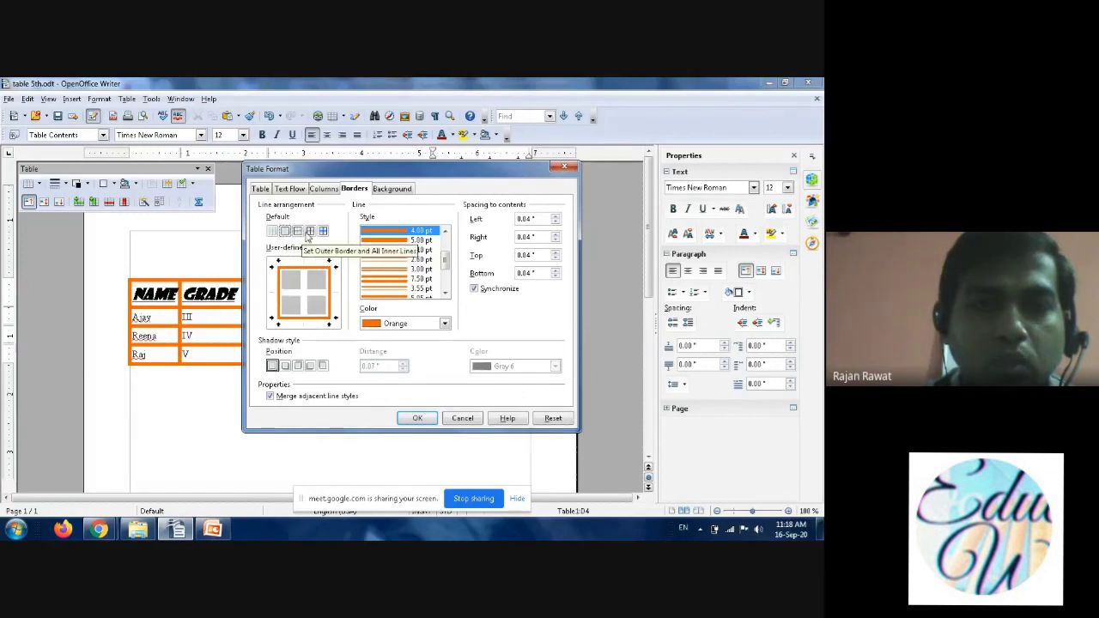
pyautogui.click(298, 233)
pyautogui.click(297, 233)
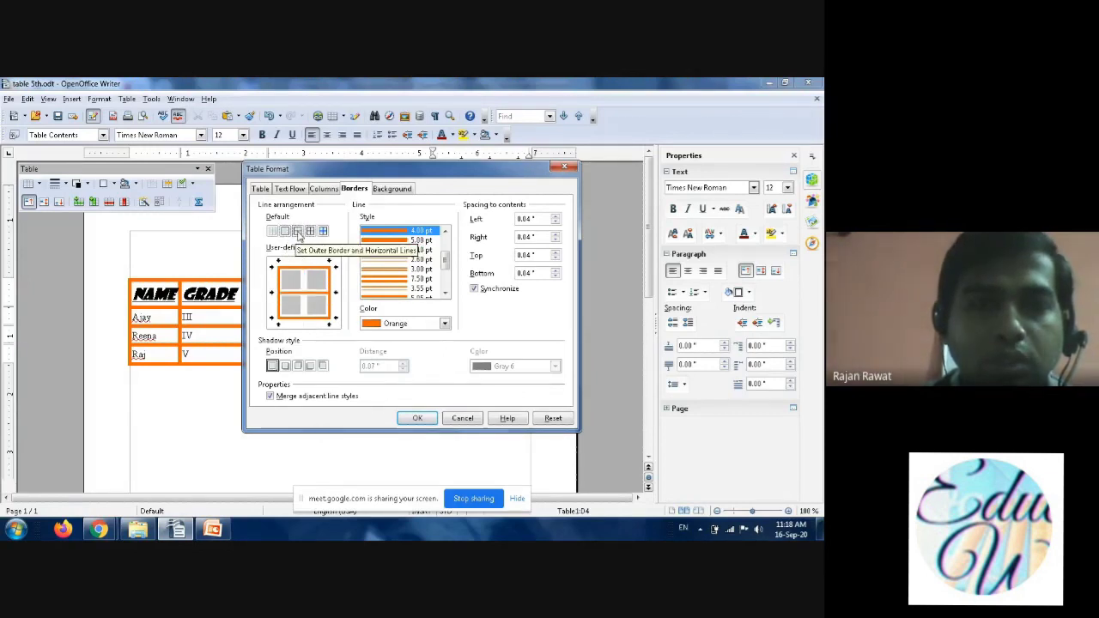
pyautogui.click(310, 232)
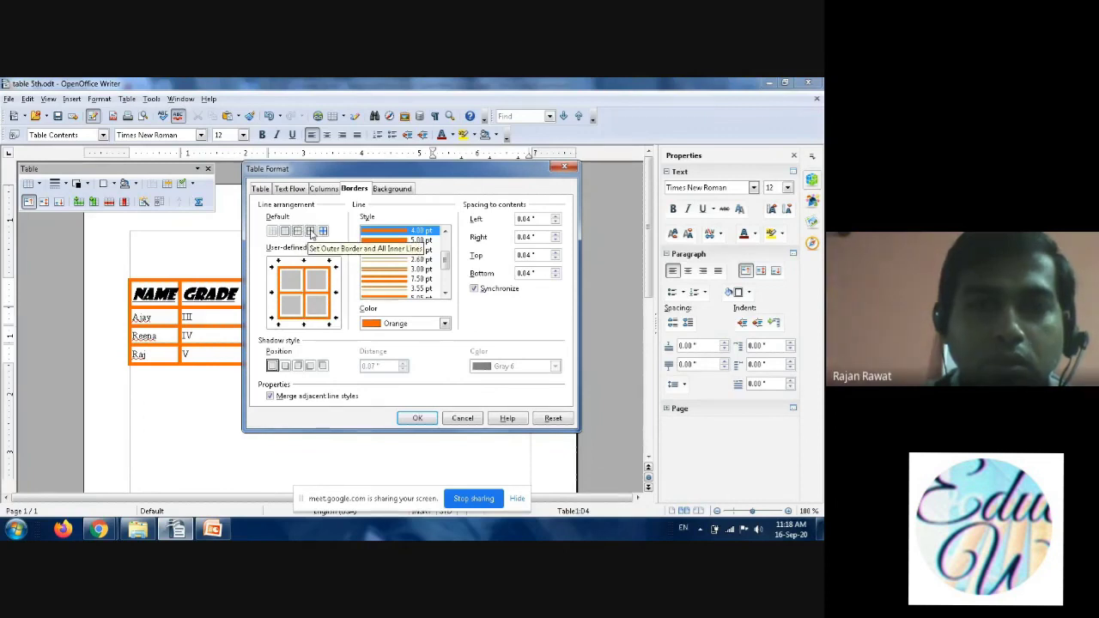
# Set the table borders to the 3.00 pt line style in Blue, apply the format and save the document
pyautogui.click(391, 269)
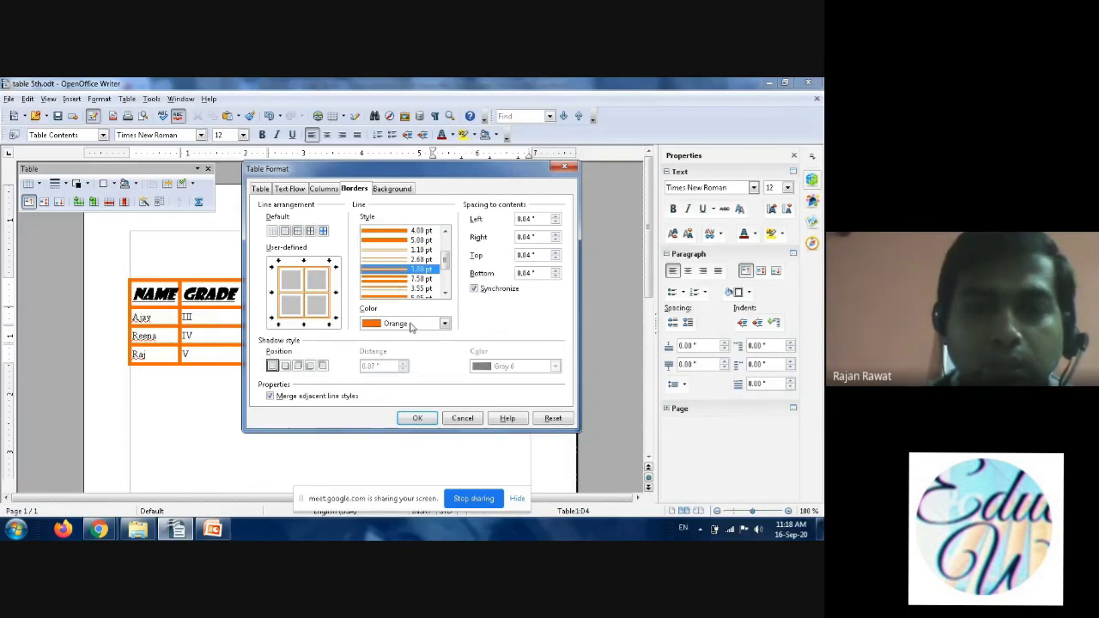
pyautogui.click(444, 324)
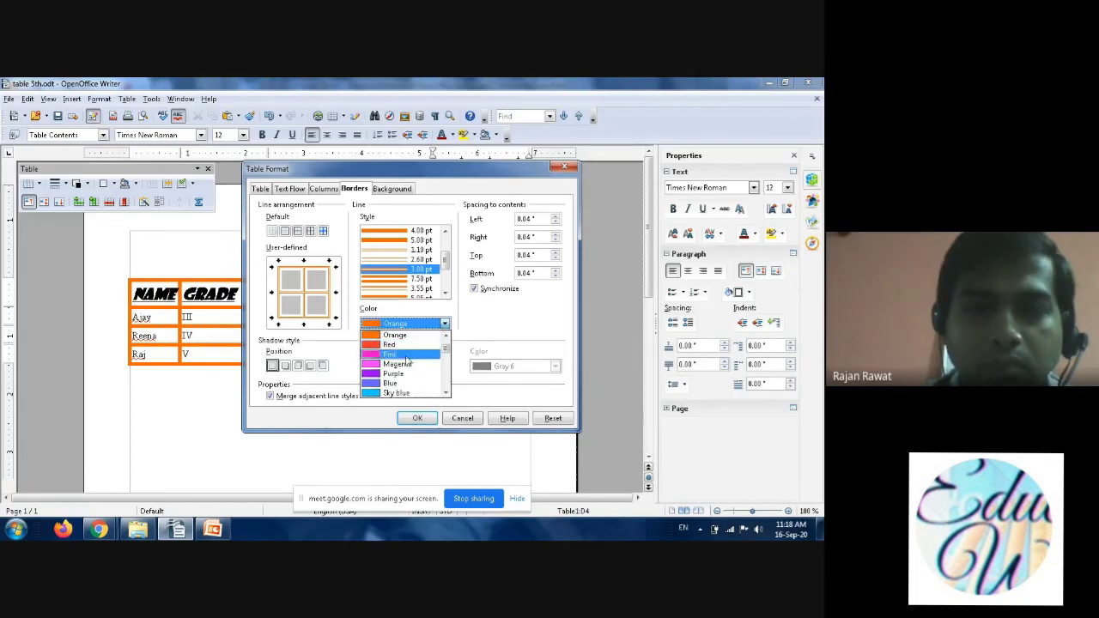
pyautogui.click(404, 383)
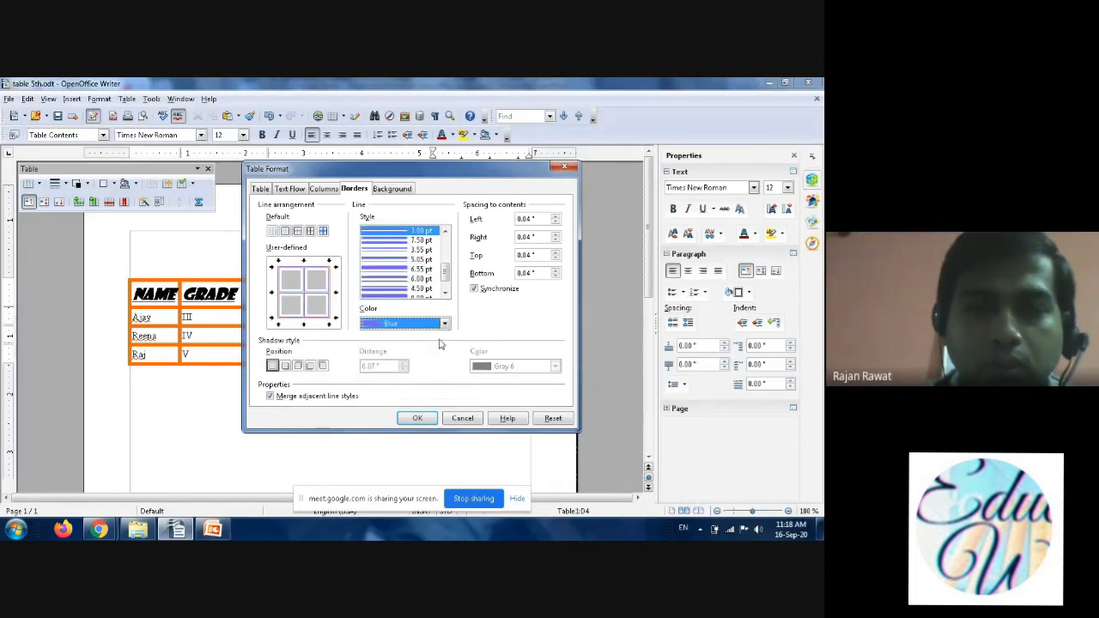
pyautogui.click(418, 416)
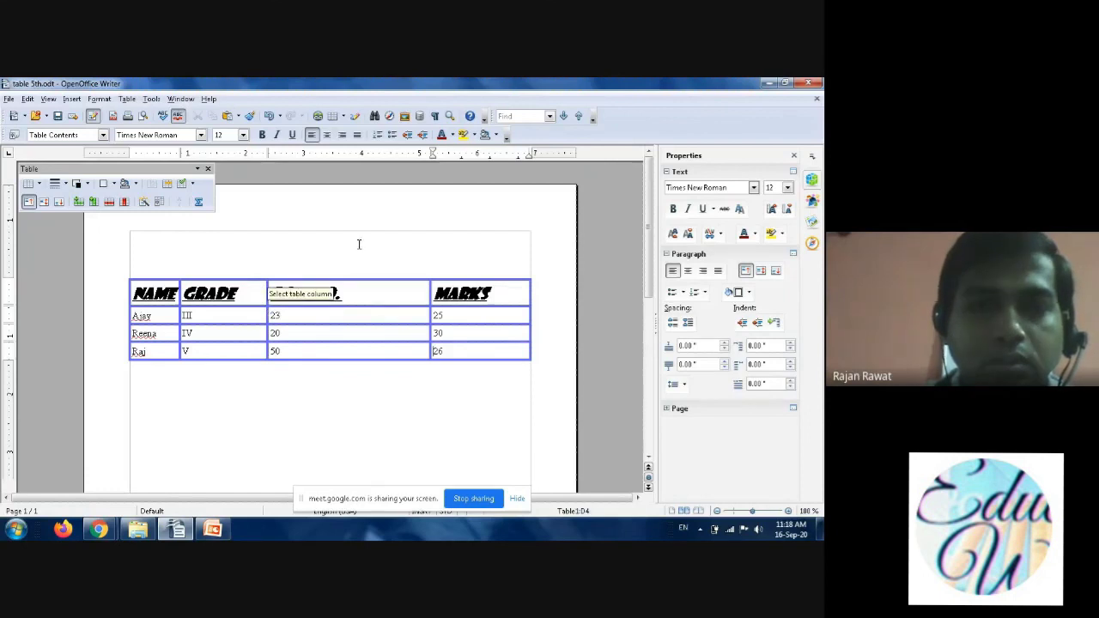
pyautogui.hotkey('ctrl', 's')
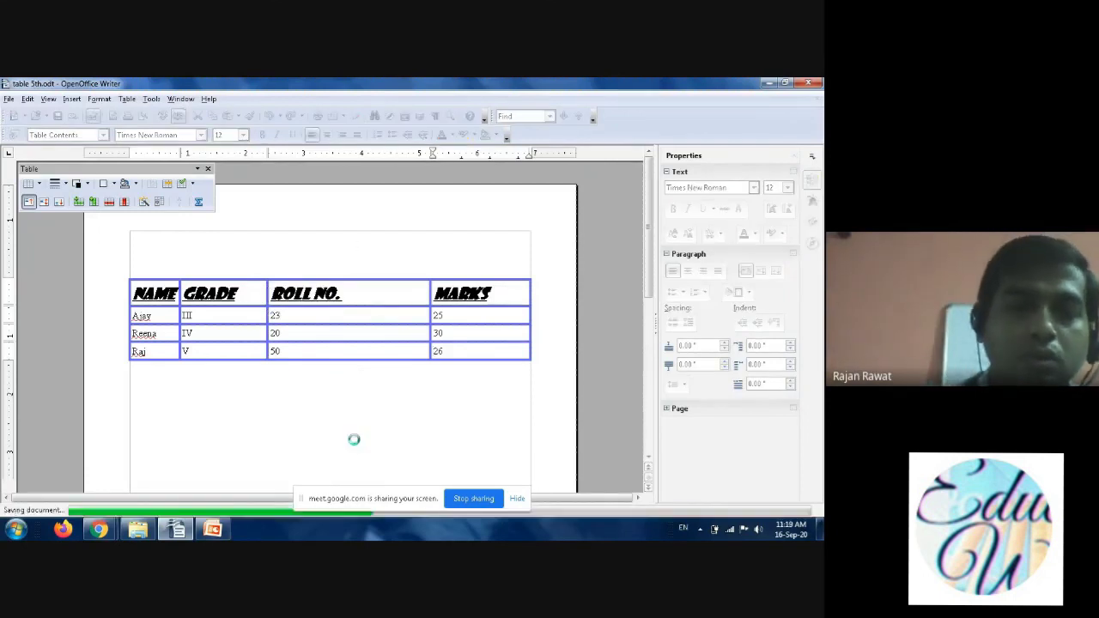